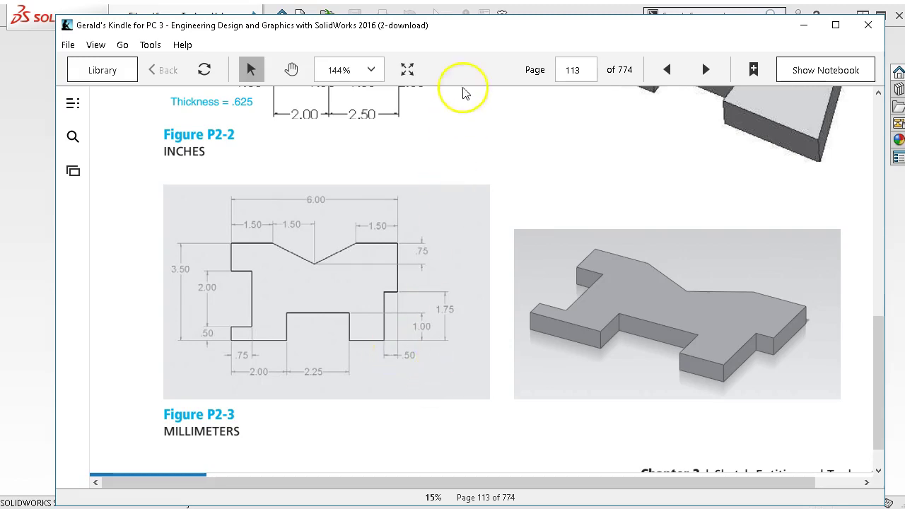
Move the Kindle textbook window aside and create a new SOLIDWORKS part from the Part in template.
{"action": "left_click_drag", "start_coordinate": [460, 31], "coordinate": [904, 67]}
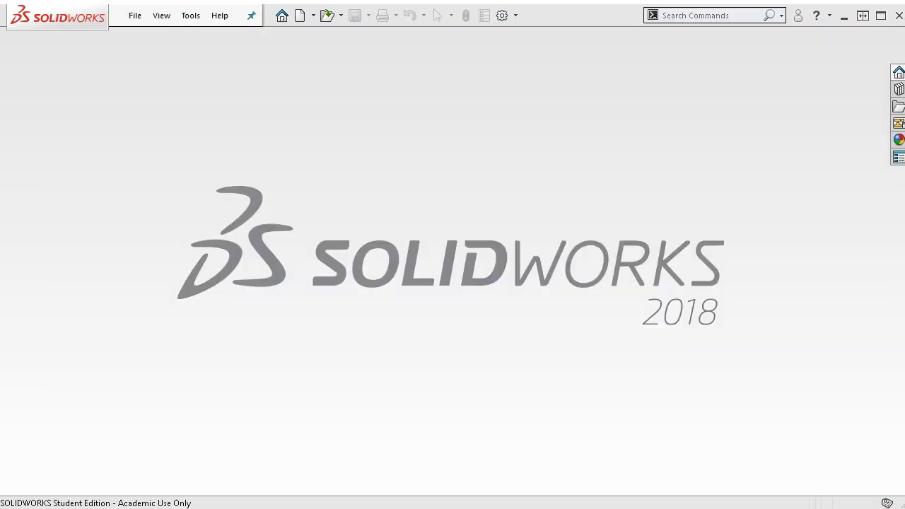
{"action": "left_click", "coordinate": [135, 15]}
{"action": "left_click", "coordinate": [157, 38]}
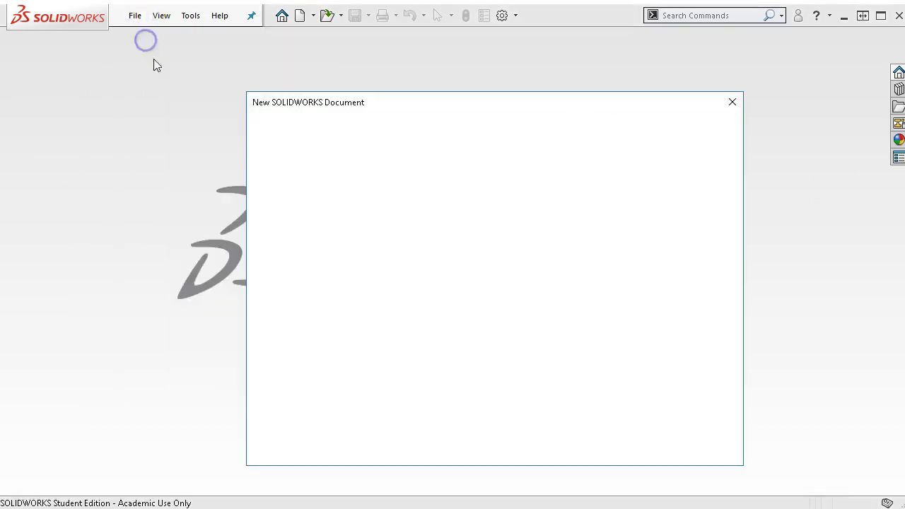
{"action": "left_click", "coordinate": [317, 126]}
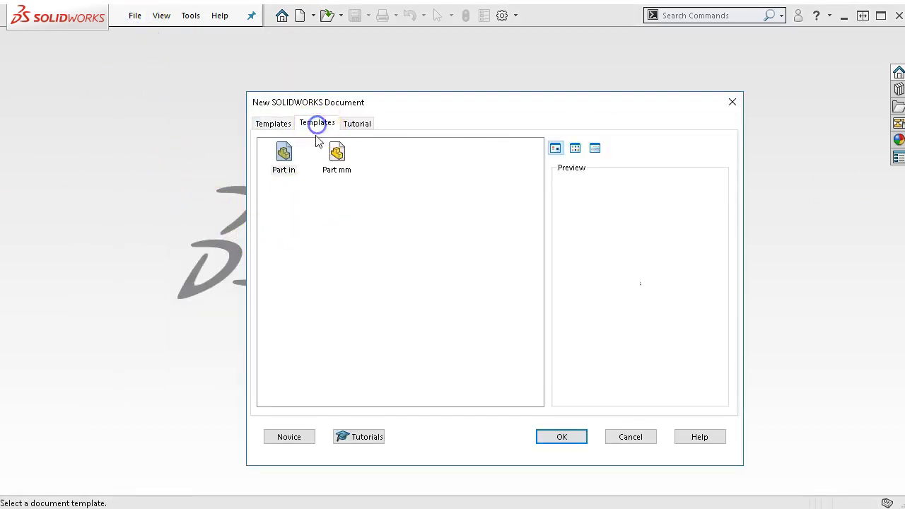
{"action": "double_click", "coordinate": [286, 154]}
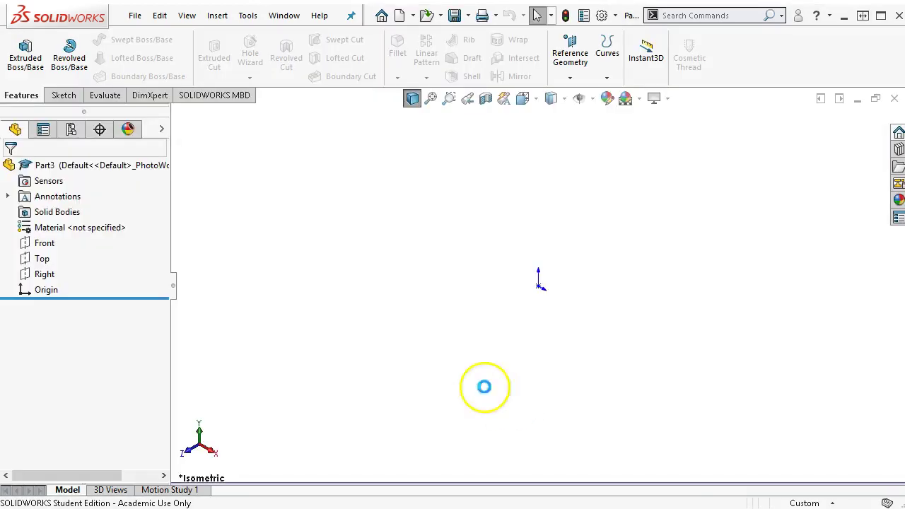
Start a sketch on the Front plane and draw a corner rectangle from the origin, about 5.46 by 3.56 in.
{"action": "right_click", "coordinate": [51, 243]}
{"action": "left_click", "coordinate": [66, 222]}
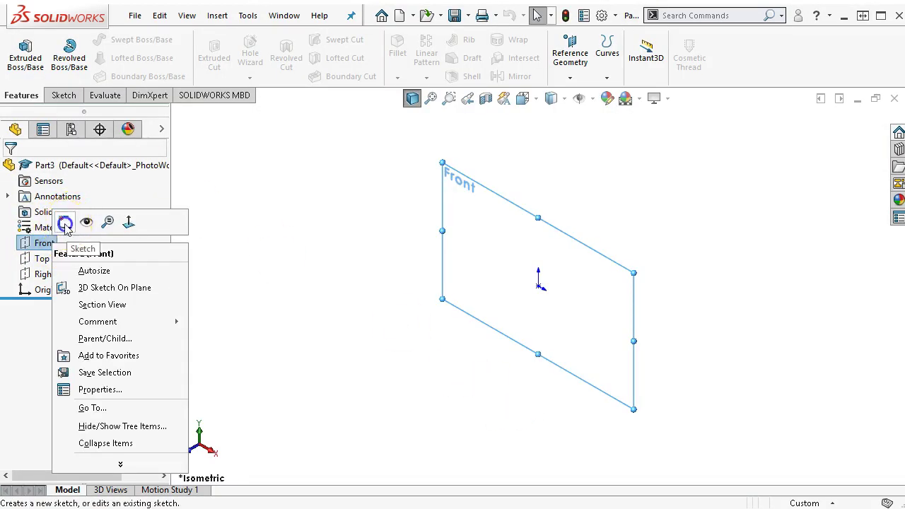
{"action": "left_click", "coordinate": [92, 60]}
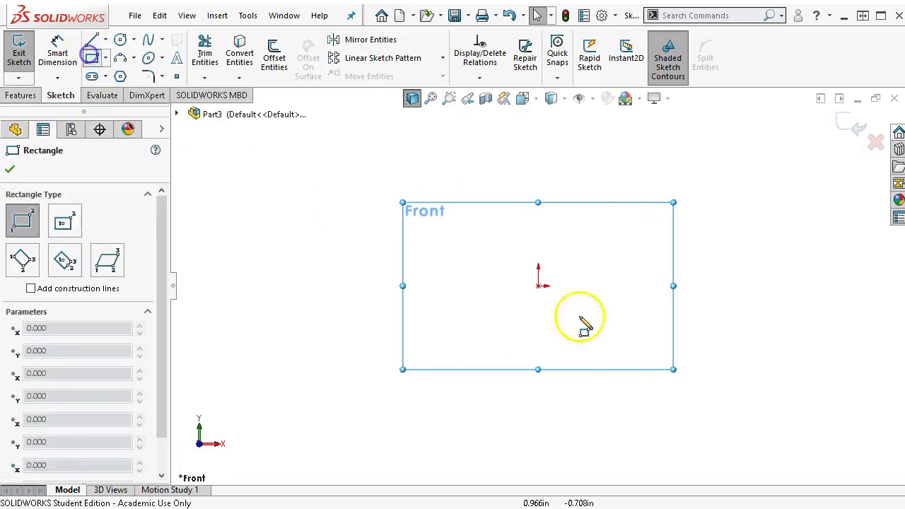
{"action": "left_click", "coordinate": [539, 286]}
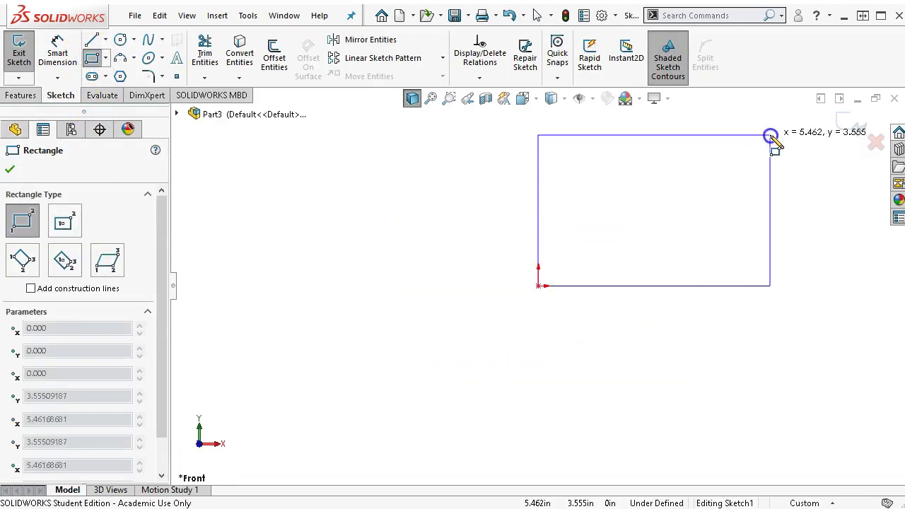
{"action": "left_click", "coordinate": [770, 135]}
Dimension the rectangle's bottom edge to 6 in and its left edge to 3.5 in.
{"action": "right_click", "coordinate": [673, 184]}
{"action": "left_click", "coordinate": [815, 168]}
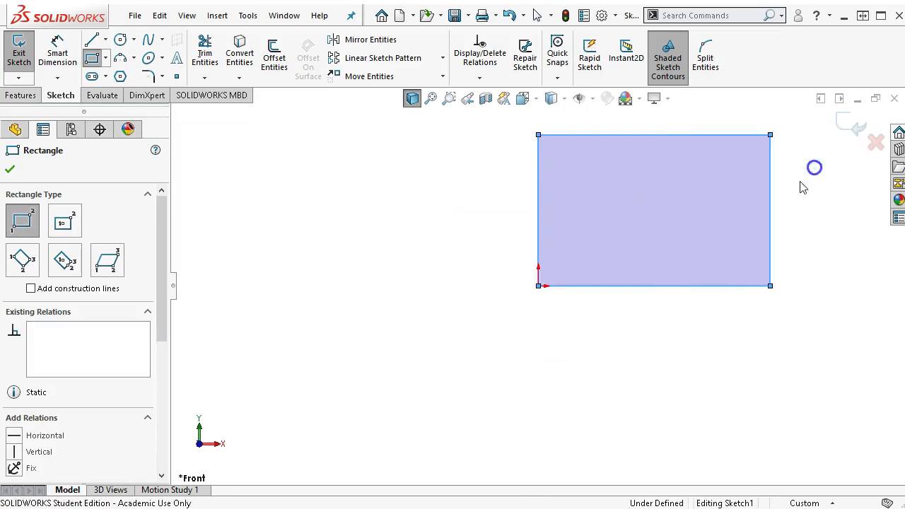
{"action": "left_click", "coordinate": [651, 294]}
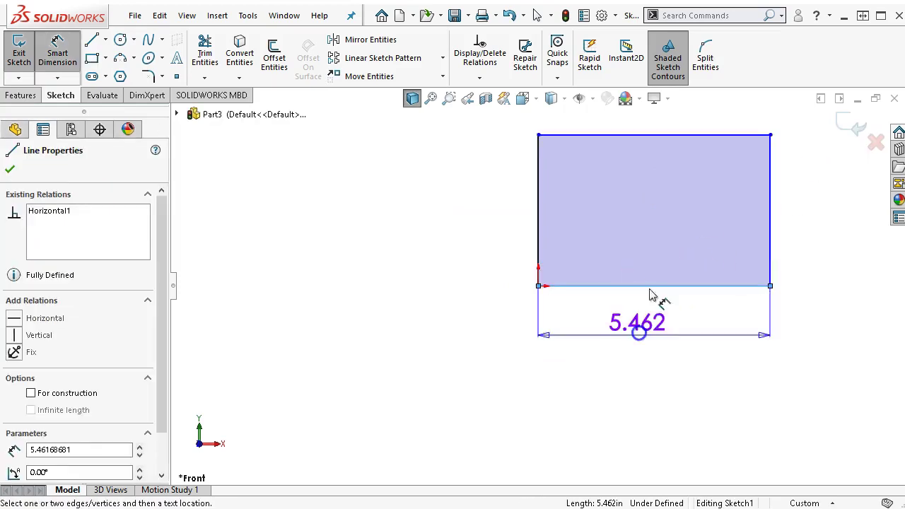
{"action": "left_click", "coordinate": [640, 338]}
{"action": "type", "text": "6.00"}
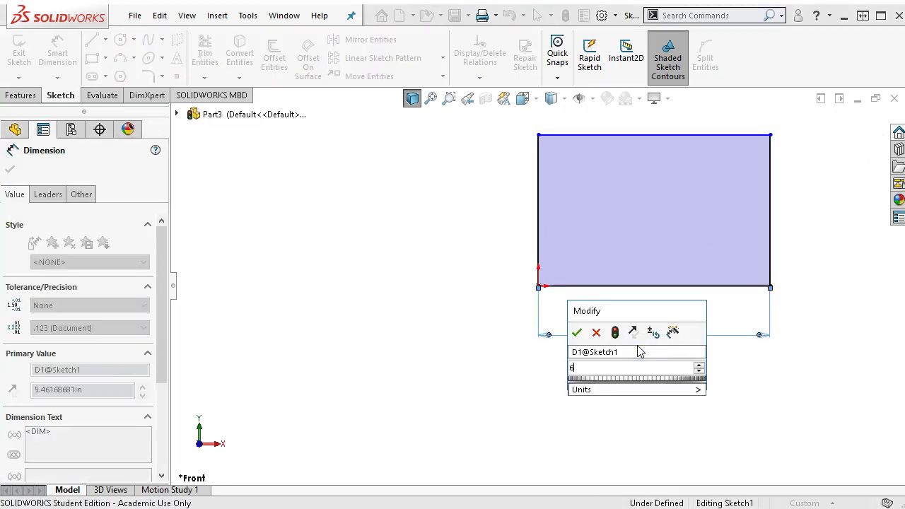
{"action": "key", "text": "Return"}
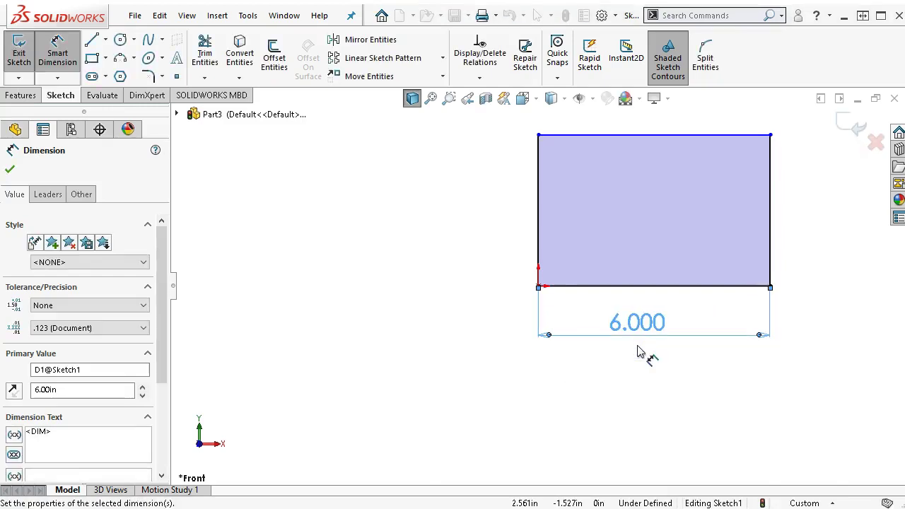
{"action": "left_click", "coordinate": [538, 213]}
{"action": "left_click", "coordinate": [502, 215]}
{"action": "type", "text": "3.5"}
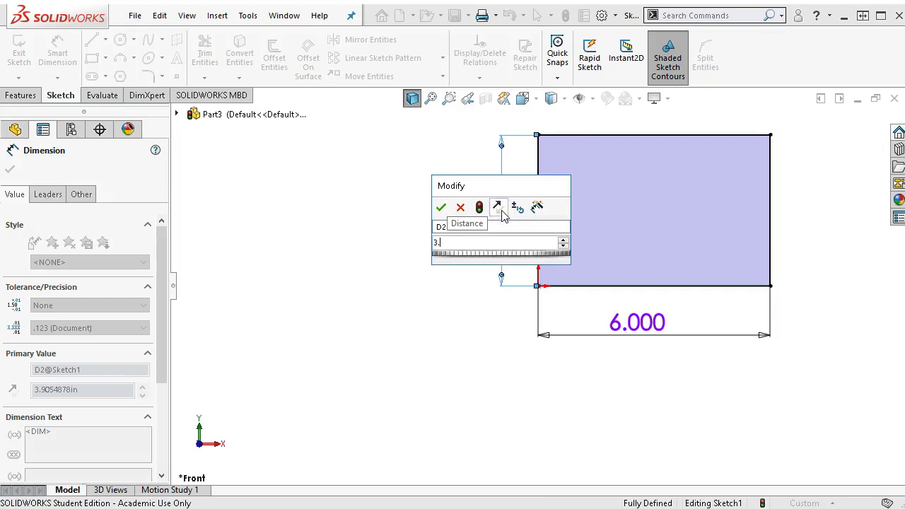
{"action": "key", "text": "Return"}
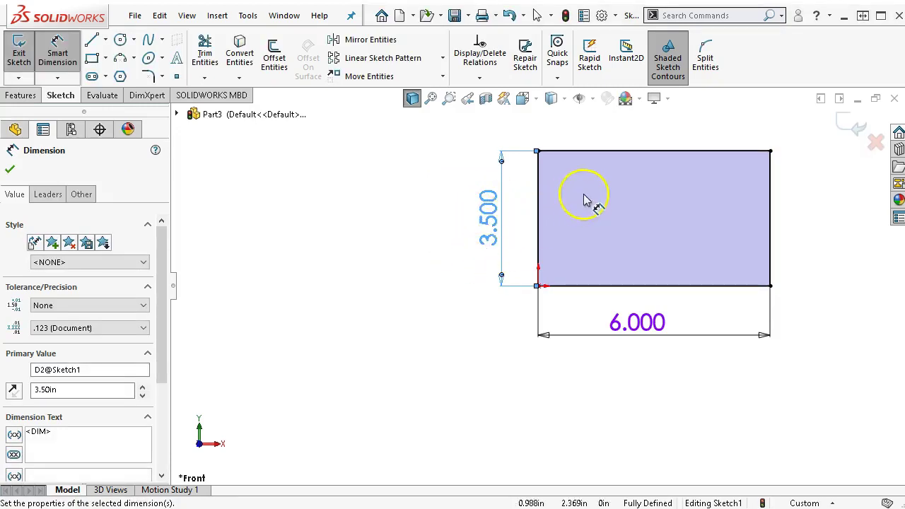
{"action": "scroll", "coordinate": [730, 161], "scroll_direction": "down", "scroll_amount": 1}
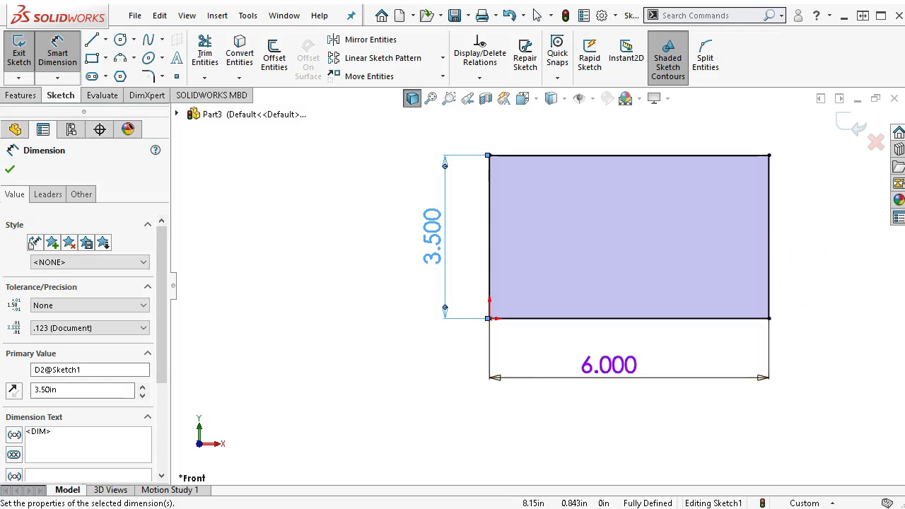
Switch to the Kindle textbook, examine the units and dimensions of Figure P2-3, and move the book window aside again.
{"action": "key", "text": "alt+Tab"}
{"action": "scroll", "coordinate": [635, 242], "scroll_direction": "down", "scroll_amount": 1}
{"action": "scroll", "coordinate": [634, 241], "scroll_direction": "up", "scroll_amount": 2}
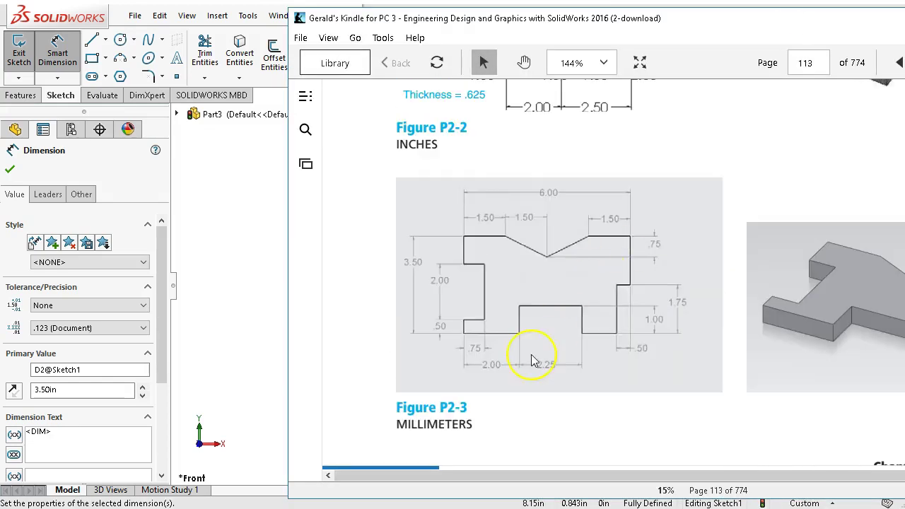
{"action": "scroll", "coordinate": [534, 360], "scroll_direction": "down", "scroll_amount": 1}
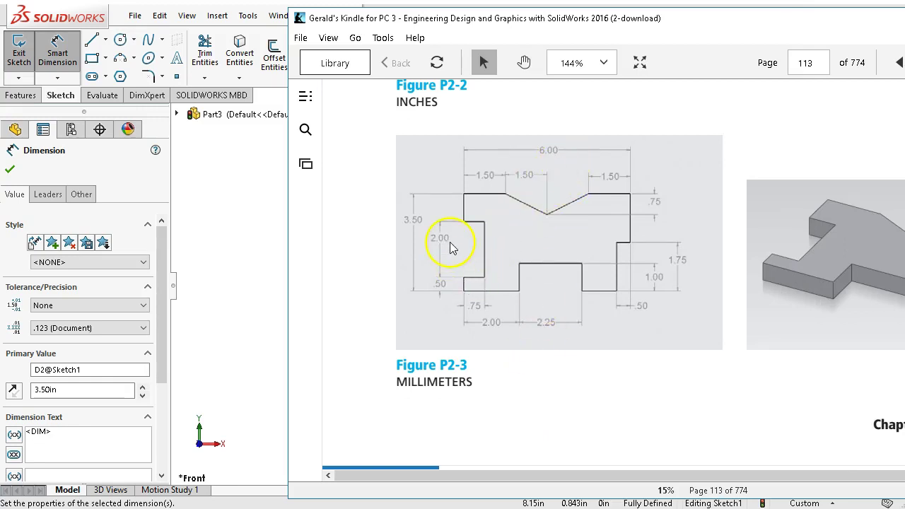
{"action": "left_click_drag", "start_coordinate": [717, 21], "coordinate": [904, 37]}
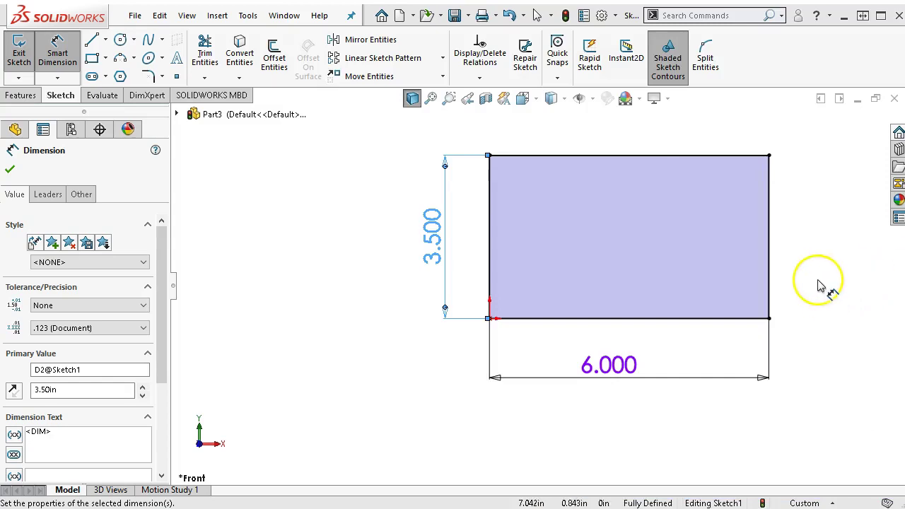
Change the document units to MMGS (millimeter, gram, second) and reopen the rectangle sketch for editing.
{"action": "left_click", "coordinate": [834, 503]}
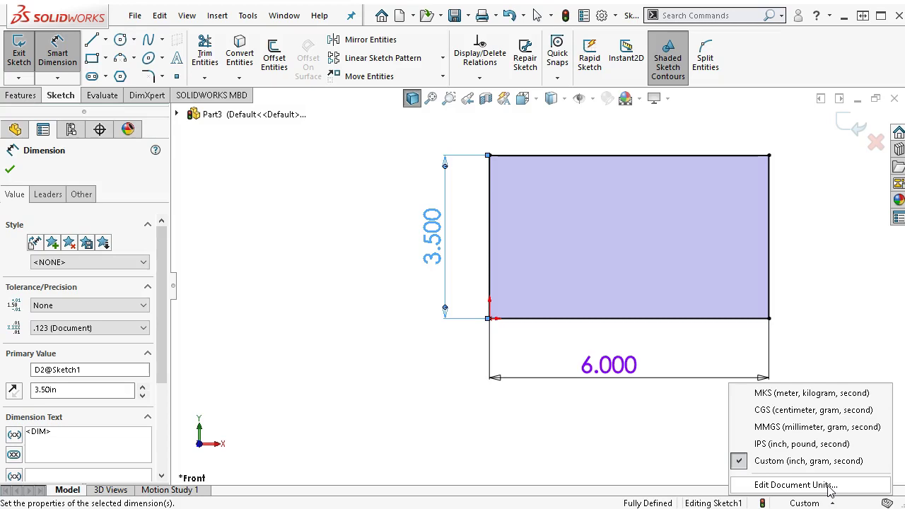
{"action": "left_click", "coordinate": [818, 428]}
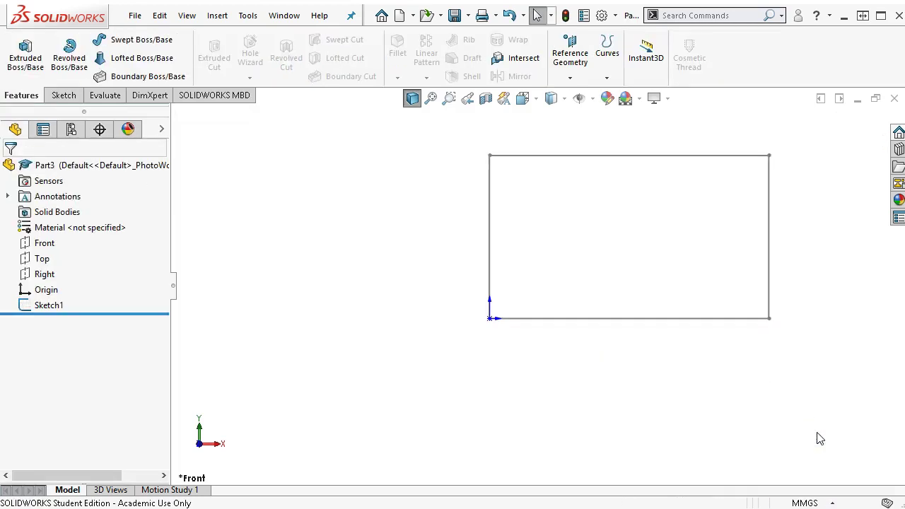
{"action": "right_click", "coordinate": [55, 306]}
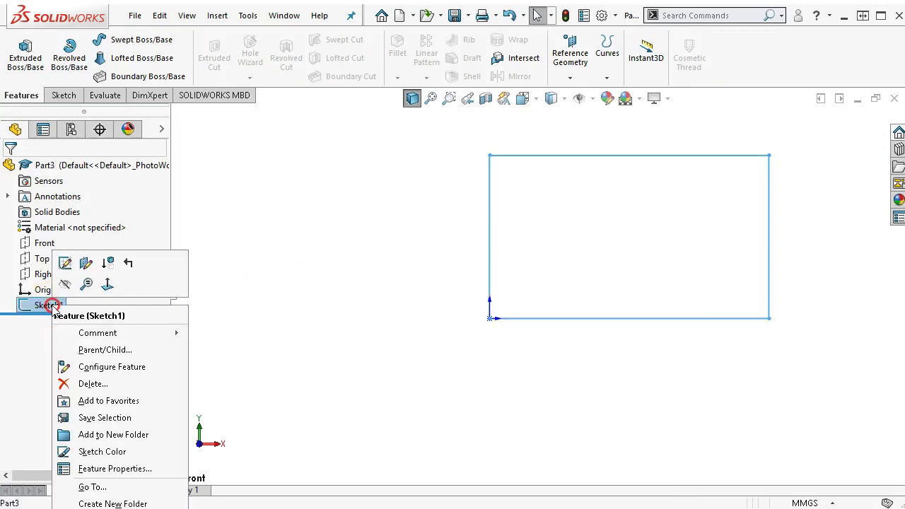
{"action": "left_click", "coordinate": [64, 264]}
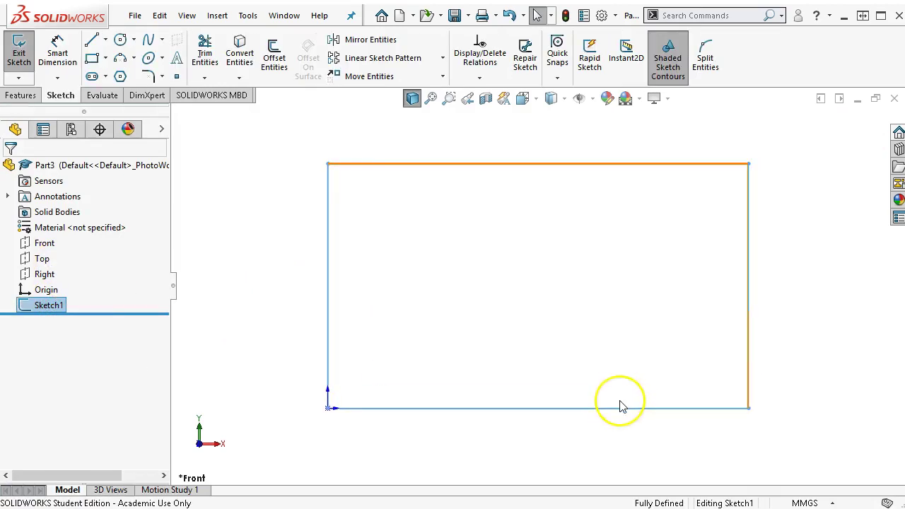
{"action": "scroll", "coordinate": [619, 401], "scroll_direction": "down", "scroll_amount": 1}
{"action": "scroll", "coordinate": [620, 405], "scroll_direction": "up", "scroll_amount": 2}
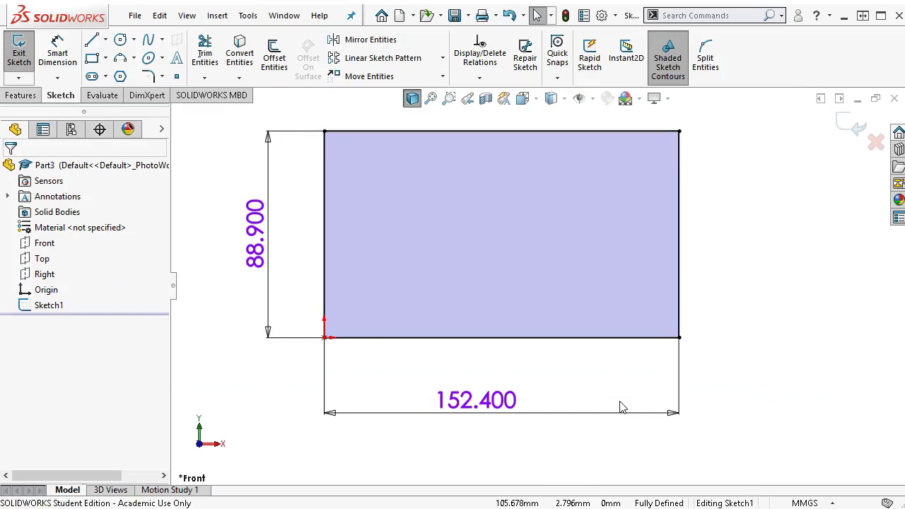
{"action": "key", "text": "ctrl+Right"}
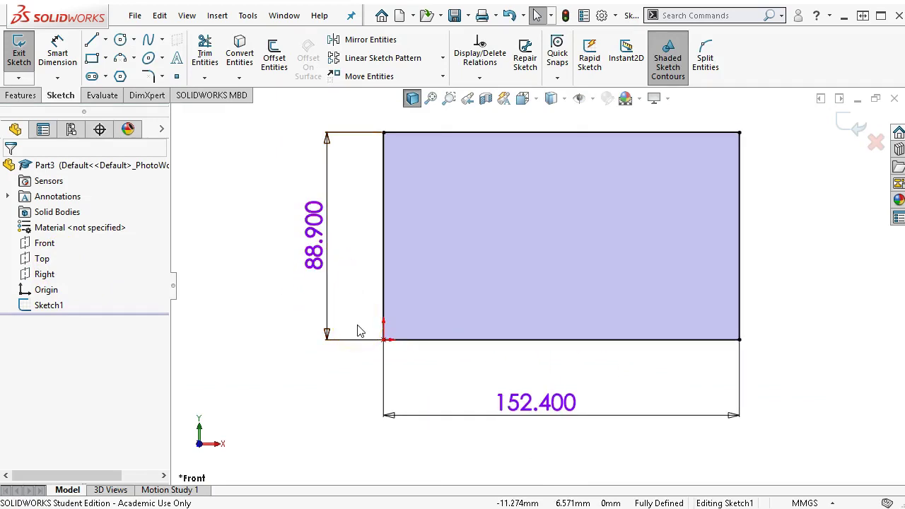
Set the rectangle's height dimension to 3.5 mm and its width dimension to 6 mm.
{"action": "left_click", "coordinate": [318, 256]}
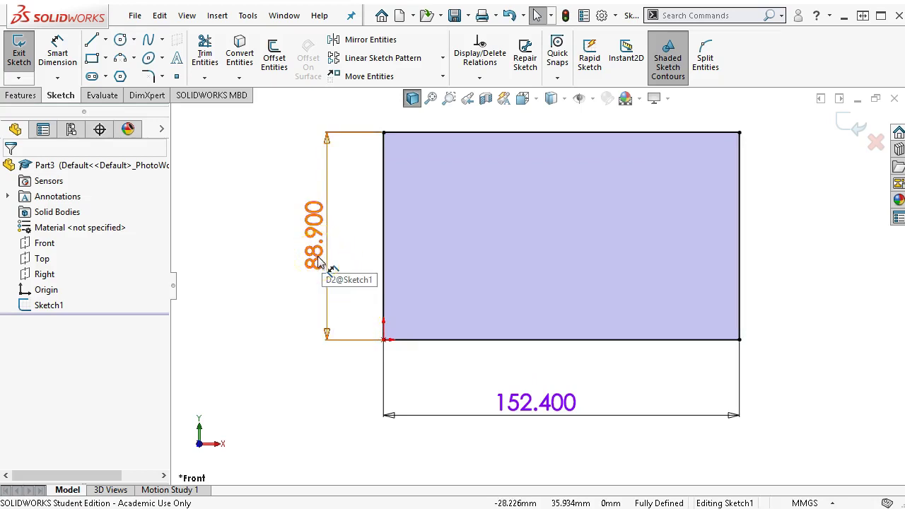
{"action": "double_click", "coordinate": [318, 261]}
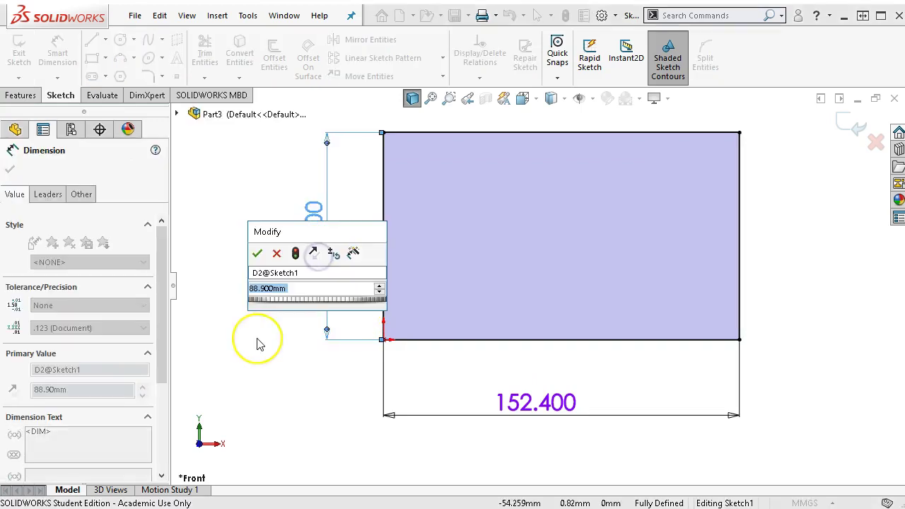
{"action": "type", "text": "3.5in"}
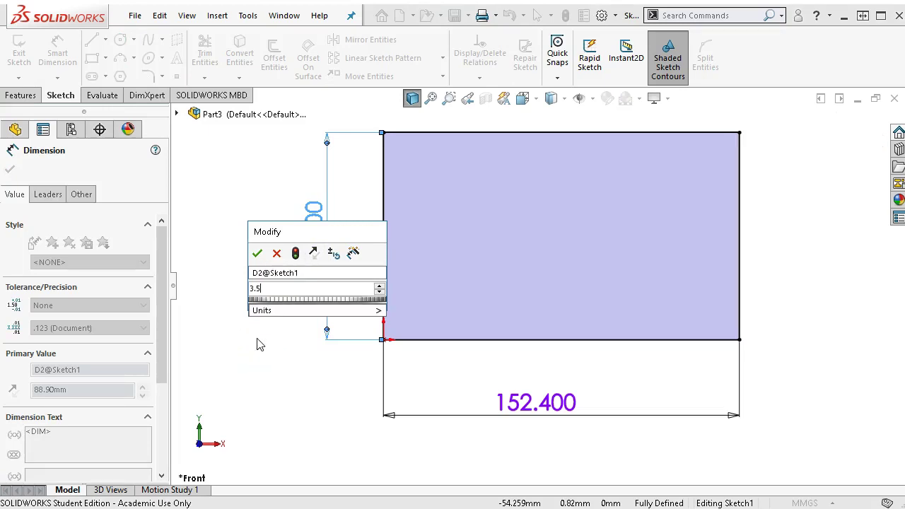
{"action": "key", "text": "Return"}
{"action": "left_click", "coordinate": [479, 418]}
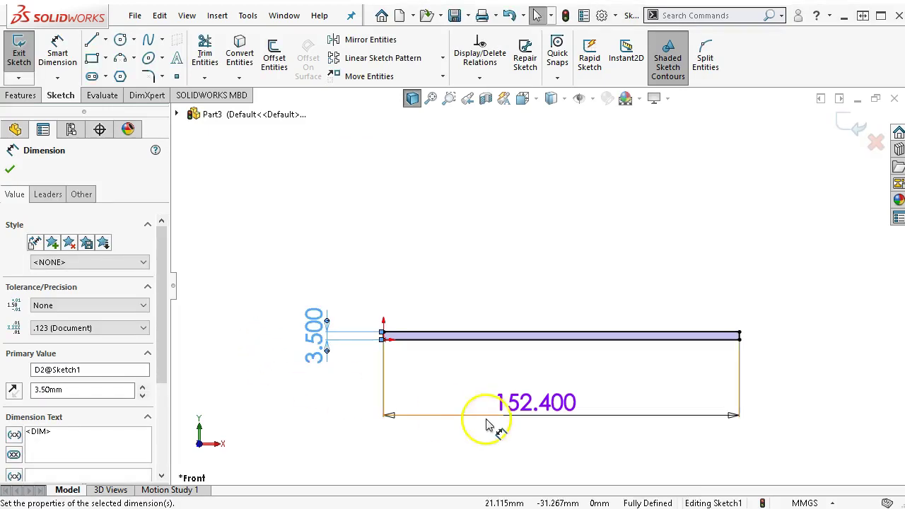
{"action": "double_click", "coordinate": [522, 410]}
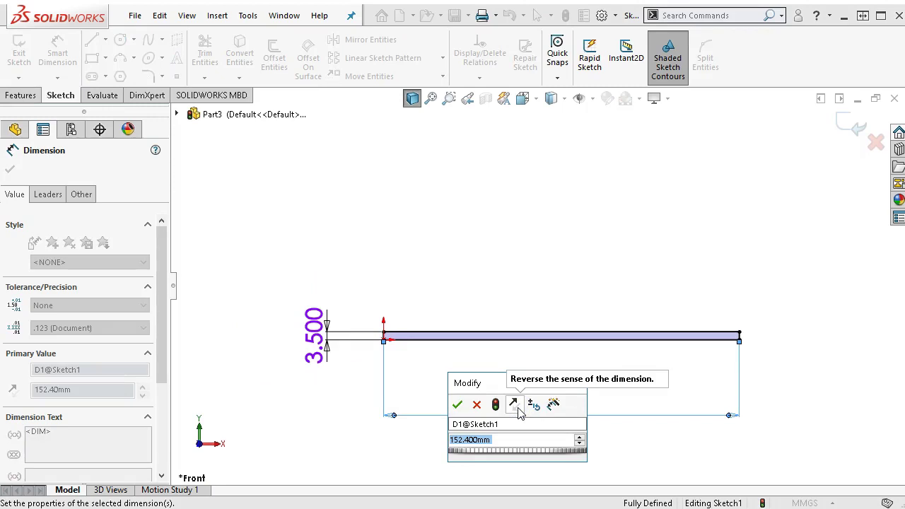
{"action": "type", "text": "6."}
{"action": "key", "text": "Return"}
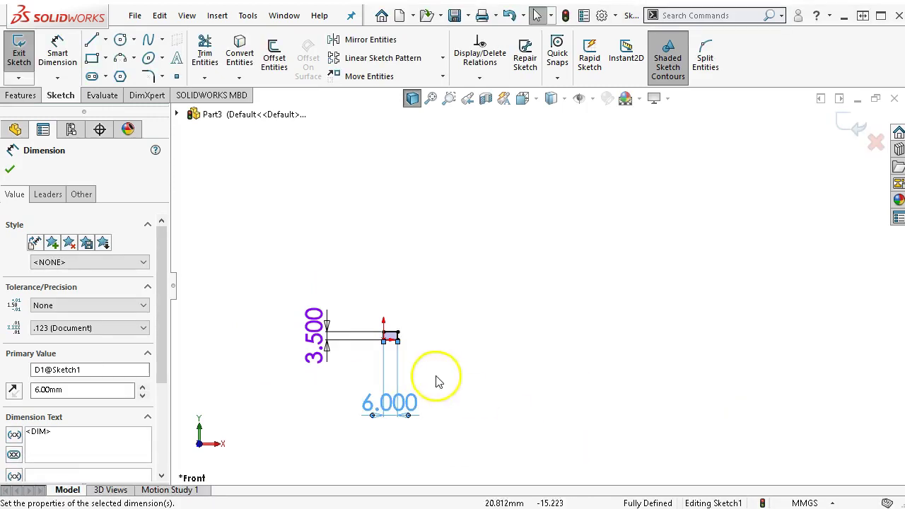
Fit the resized sketch to the view and reposition the width dimension just below the rectangle and the height dimension just left of it.
{"action": "left_click_drag", "start_coordinate": [400, 403], "coordinate": [452, 361]}
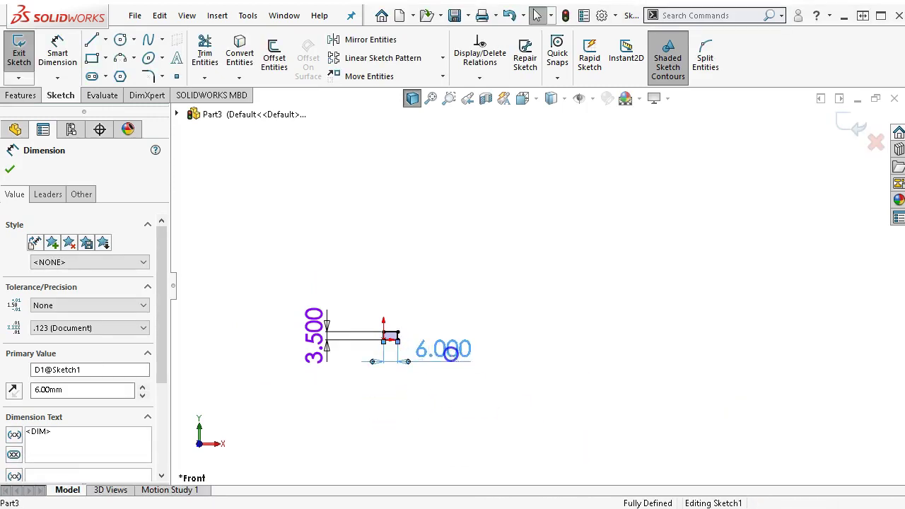
{"action": "left_click_drag", "start_coordinate": [340, 354], "coordinate": [362, 369]}
{"action": "scroll", "coordinate": [381, 365], "scroll_direction": "up", "scroll_amount": 1}
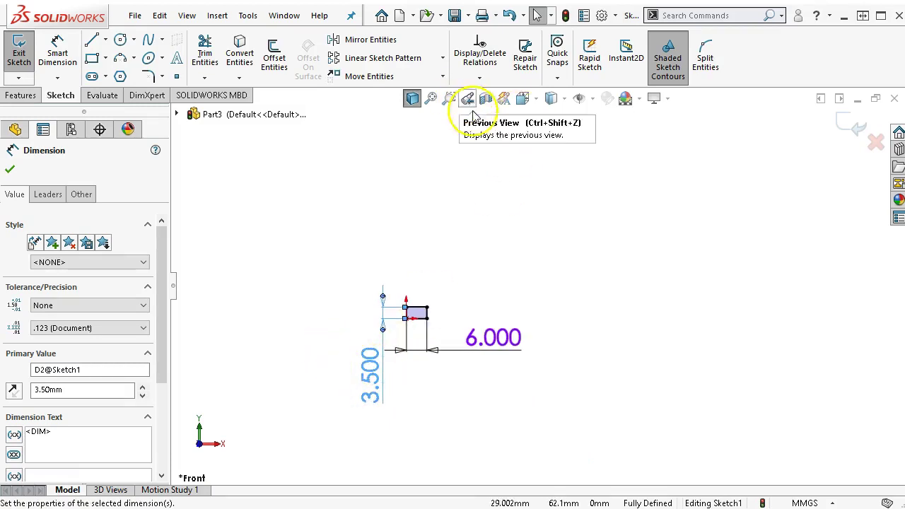
{"action": "left_click", "coordinate": [431, 100]}
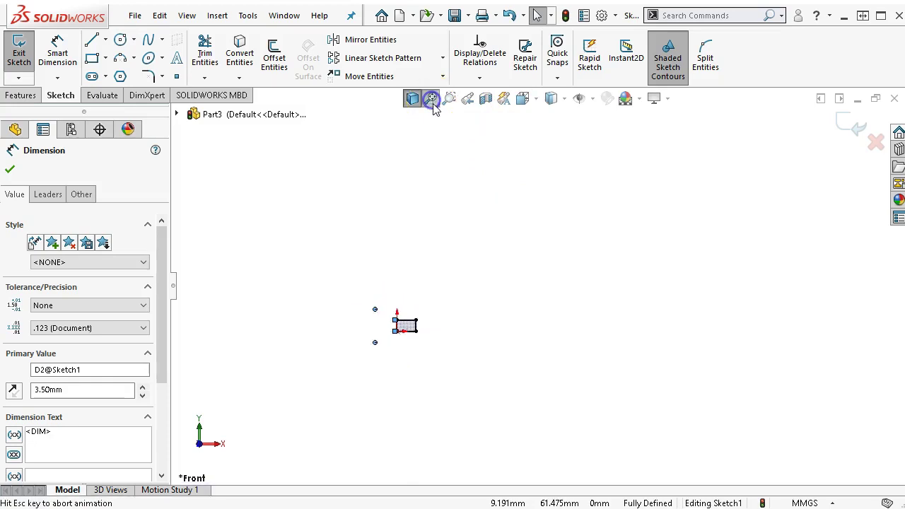
{"action": "key", "text": "f"}
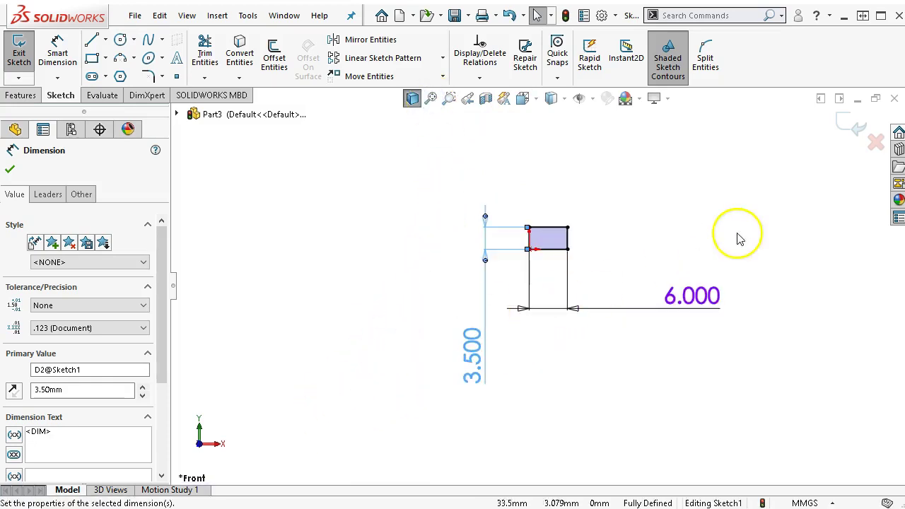
{"action": "scroll", "coordinate": [699, 256], "scroll_direction": "up", "scroll_amount": 3}
{"action": "mouse_move", "coordinate": [631, 360]}
{"action": "left_mouse_down"}
{"action": "mouse_move", "coordinate": [371, 338]}
{"action": "mouse_move", "coordinate": [359, 288]}
{"action": "left_mouse_up"}
{"action": "left_click_drag", "start_coordinate": [268, 455], "coordinate": [290, 216]}
{"action": "key", "text": "f"}
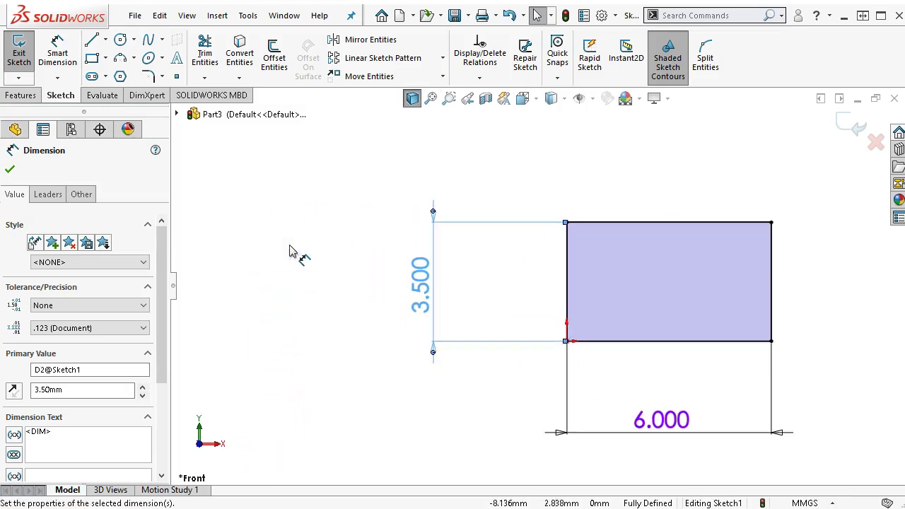
{"action": "key", "text": "f"}
{"action": "left_click_drag", "start_coordinate": [523, 410], "coordinate": [530, 345]}
{"action": "left_click_drag", "start_coordinate": [225, 259], "coordinate": [353, 255]}
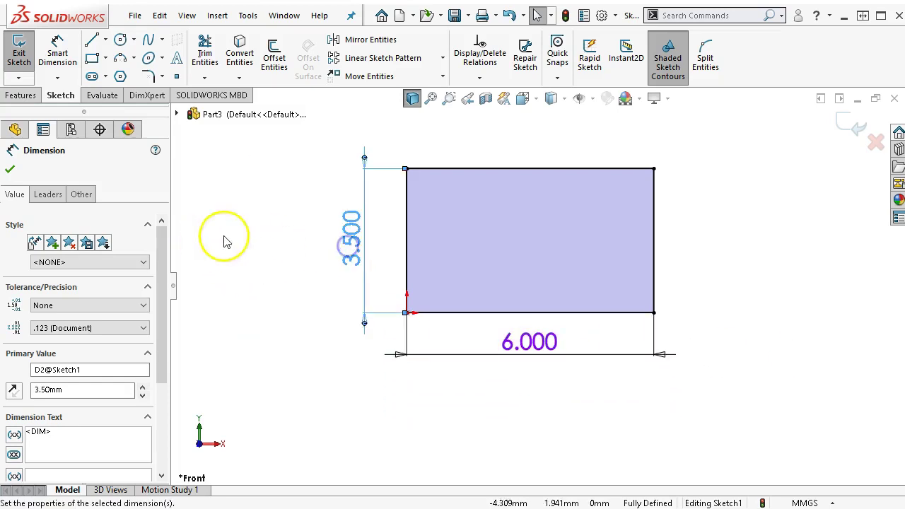
{"action": "left_click", "coordinate": [431, 99]}
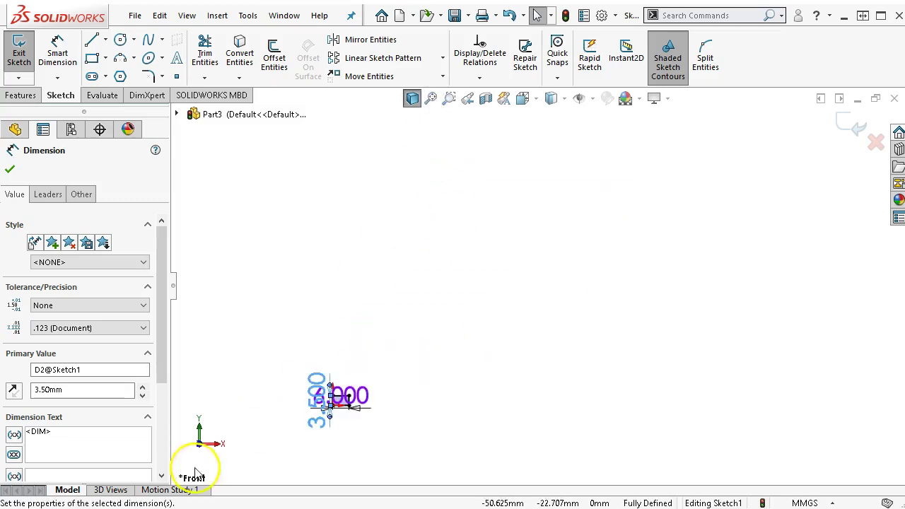
{"action": "scroll", "coordinate": [291, 424], "scroll_direction": "down", "scroll_amount": 8}
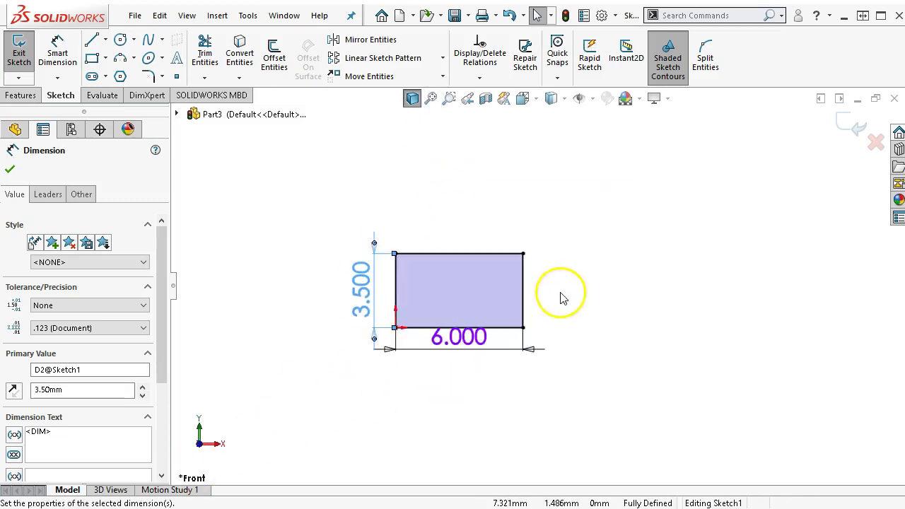
{"action": "scroll", "coordinate": [448, 312], "scroll_direction": "down", "scroll_amount": 5}
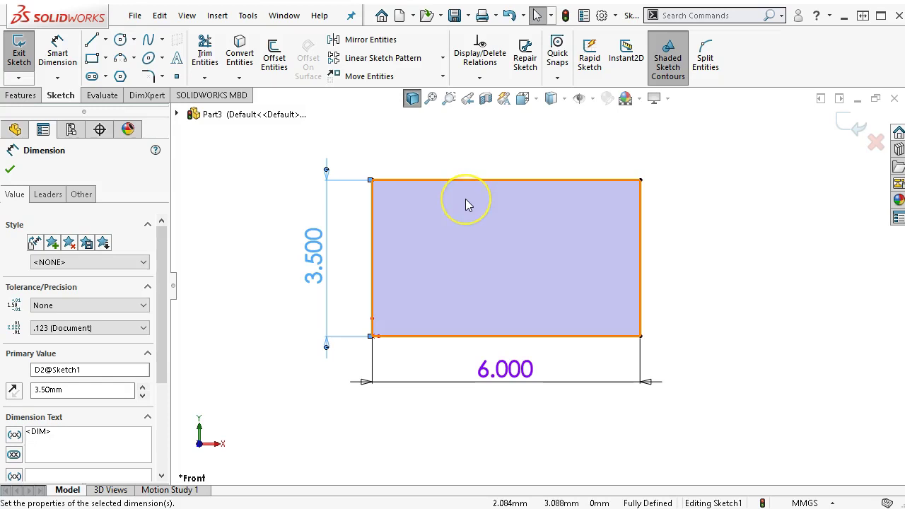
{"action": "mouse_move", "coordinate": [469, 203]}
{"action": "left_mouse_down"}
{"action": "mouse_move", "coordinate": [493, 190]}
{"action": "mouse_move", "coordinate": [453, 196]}
{"action": "left_mouse_up"}
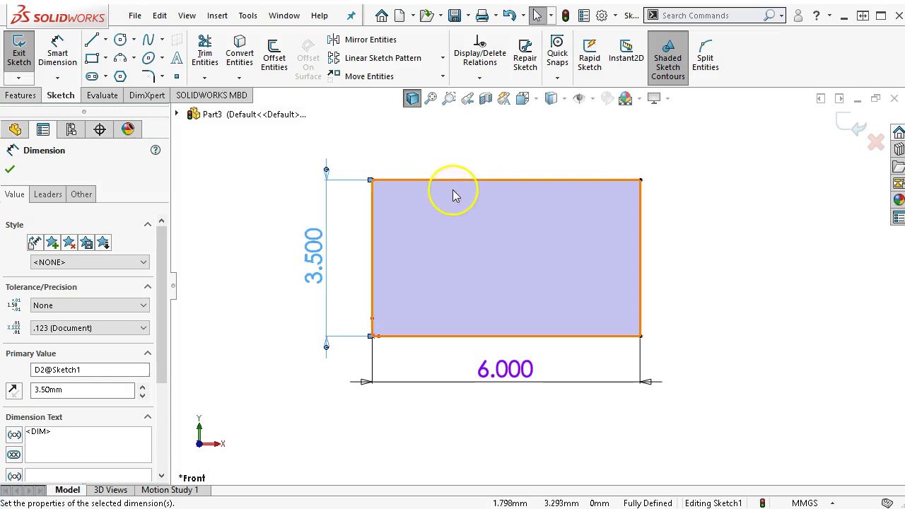
{"action": "left_click", "coordinate": [558, 150]}
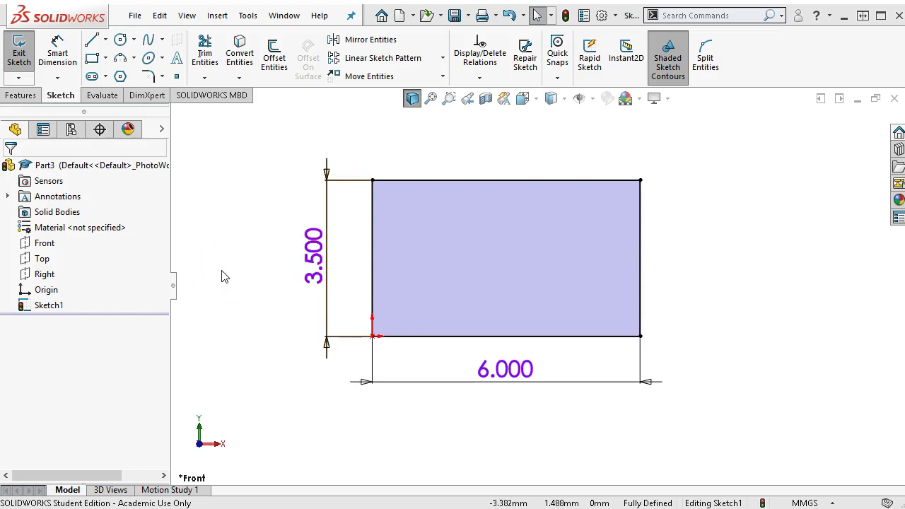
Extrude the 6 by 3.5 mm rectangle to a blind depth of 1 mm in the reversed direction, behind the Front plane.
{"action": "left_click", "coordinate": [21, 98]}
{"action": "left_click", "coordinate": [26, 55]}
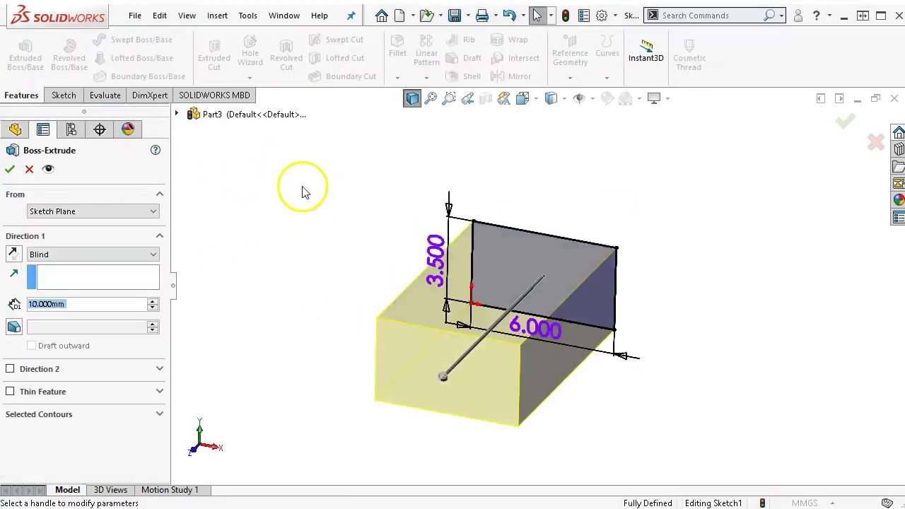
{"action": "type", "text": "1"}
{"action": "key", "text": "Return"}
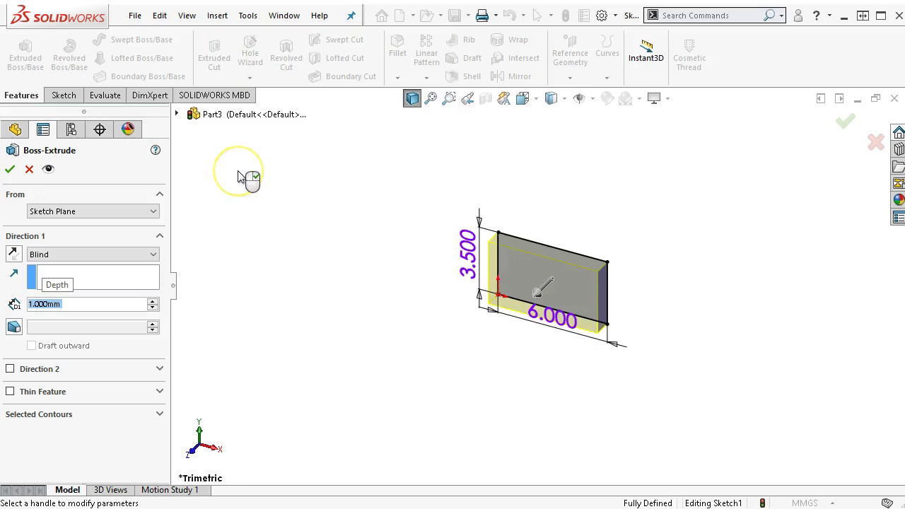
{"action": "left_click", "coordinate": [14, 256]}
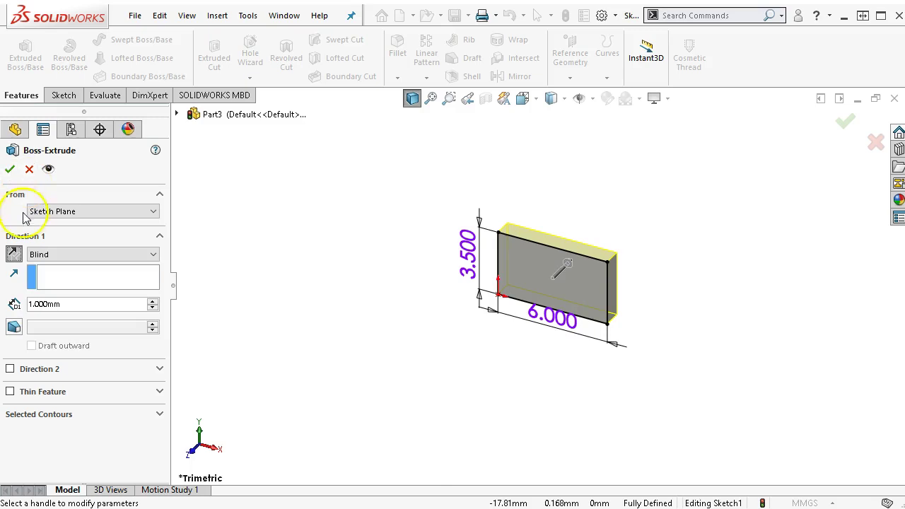
{"action": "left_click", "coordinate": [10, 171]}
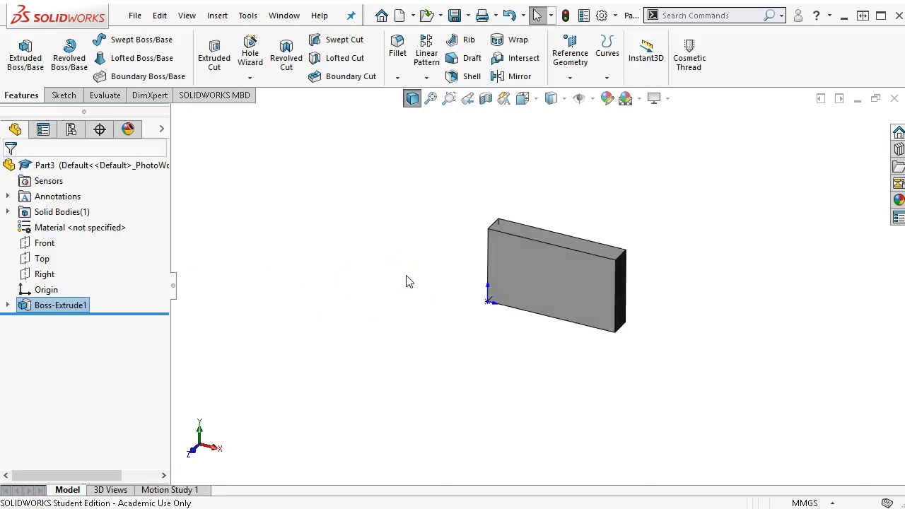
Start a sketch on the plate's front face and draw a corner rectangle about 0.76 by 2.3 mm up from the origin along the left edge.
{"action": "key", "text": "ctrl+1"}
{"action": "left_click", "coordinate": [577, 264]}
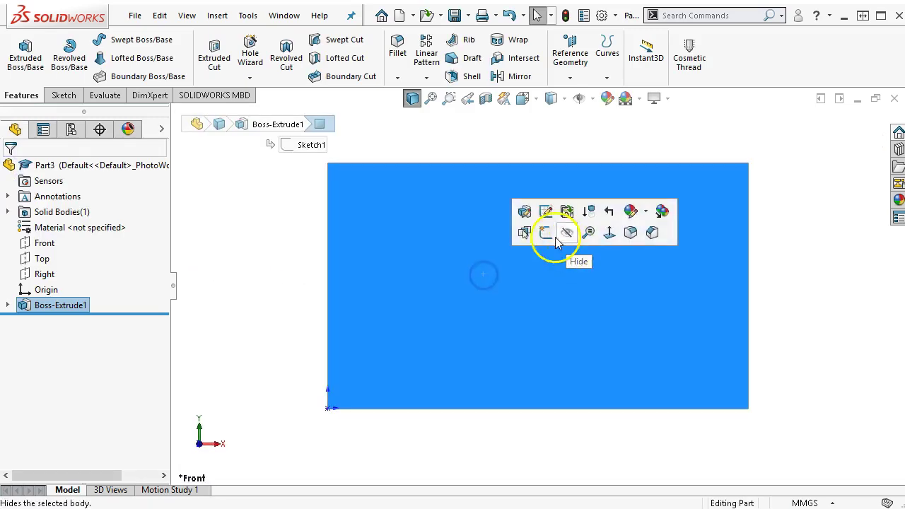
{"action": "left_click", "coordinate": [540, 231]}
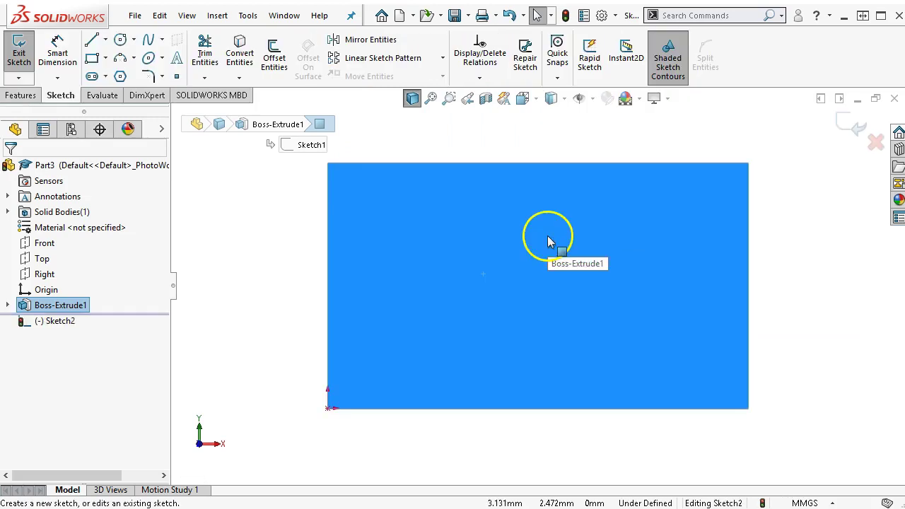
{"action": "left_click", "coordinate": [92, 58]}
{"action": "left_click", "coordinate": [330, 410]}
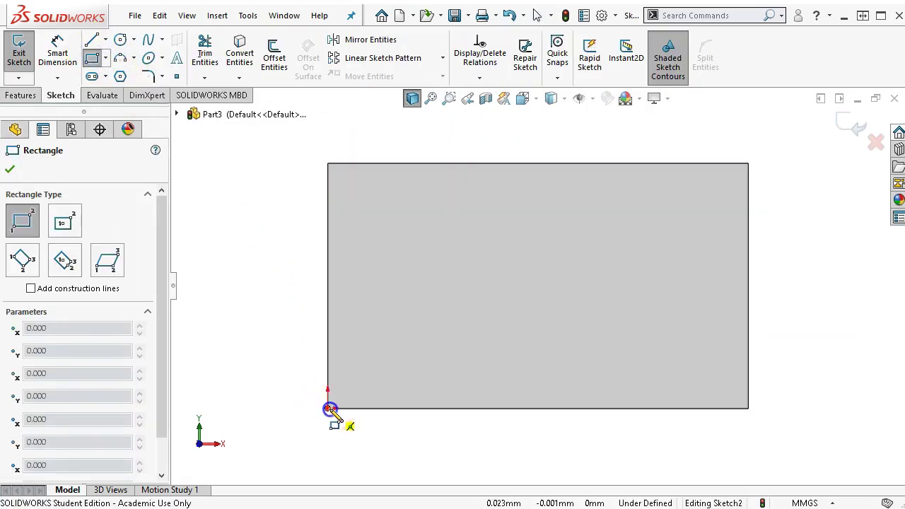
{"action": "left_click", "coordinate": [382, 249]}
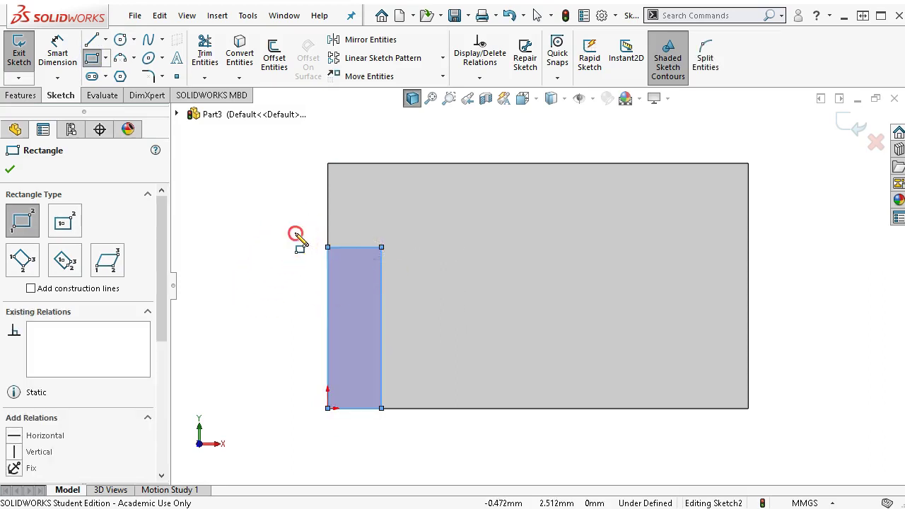
{"action": "right_click", "coordinate": [292, 233]}
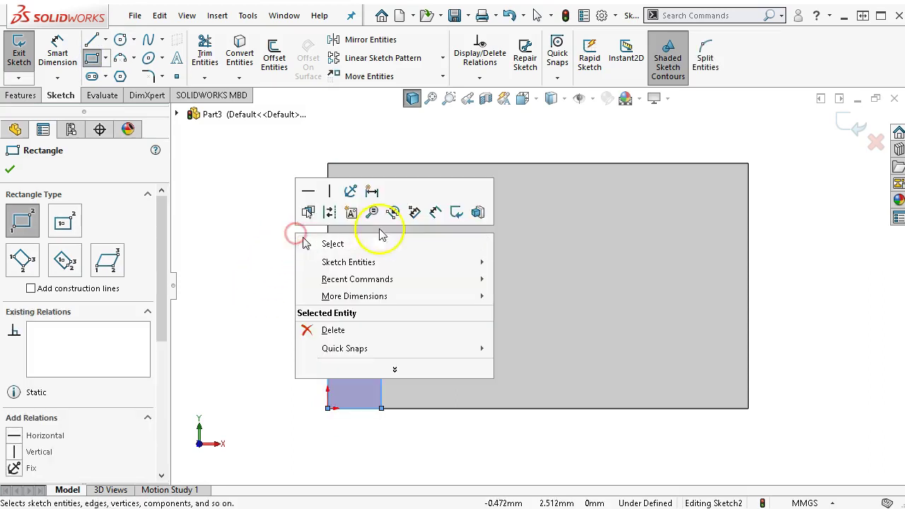
{"action": "left_click", "coordinate": [435, 212]}
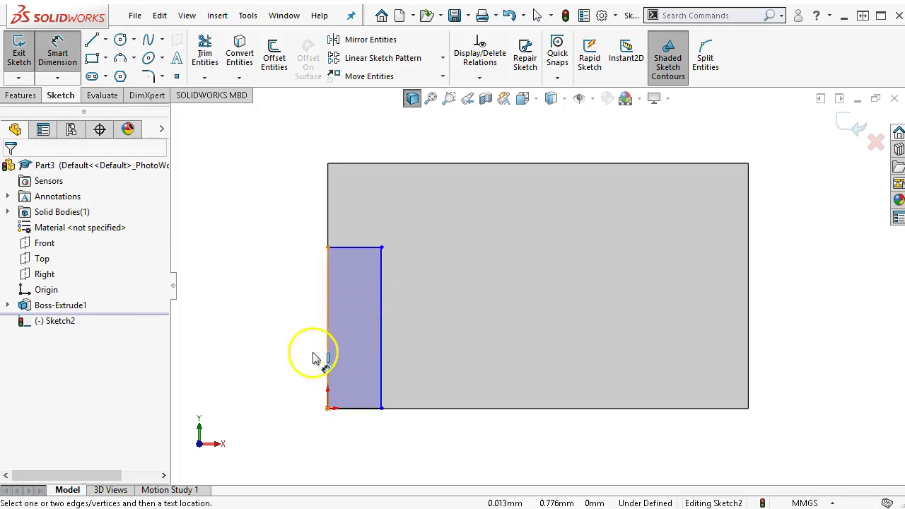
{"action": "right_click", "coordinate": [253, 303]}
{"action": "left_click", "coordinate": [261, 312]}
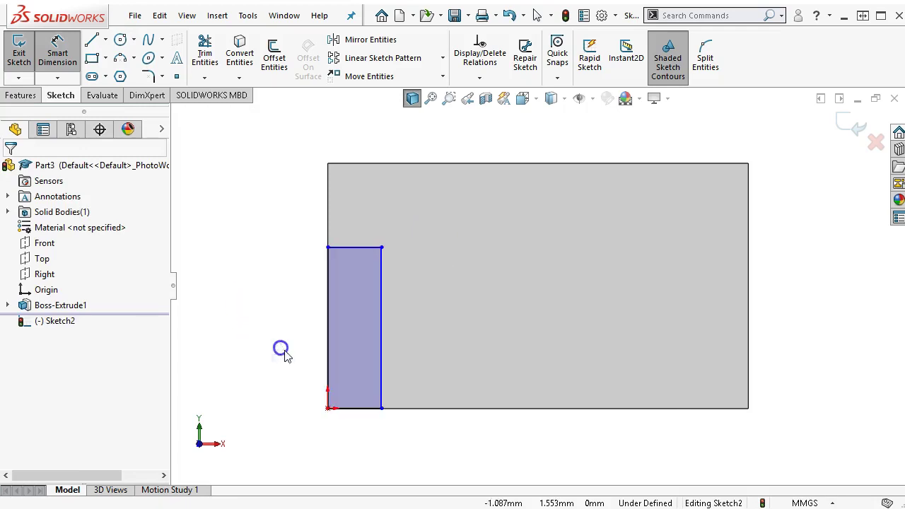
Remove the coincident relation at the origin and move the rectangle's lower-left corner up the plate's left edge to about 1.1 mm.
{"action": "left_click", "coordinate": [327, 408]}
{"action": "left_click", "coordinate": [326, 425]}
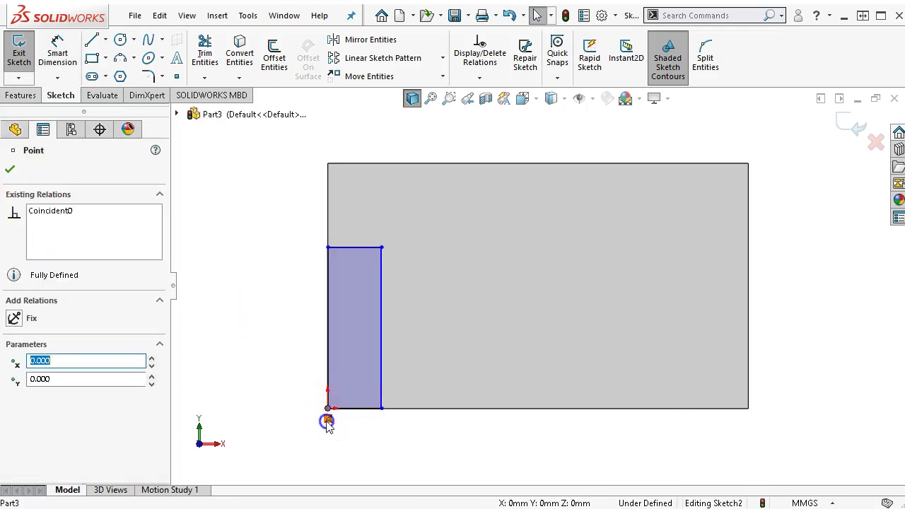
{"action": "left_click_drag", "start_coordinate": [328, 409], "coordinate": [330, 331]}
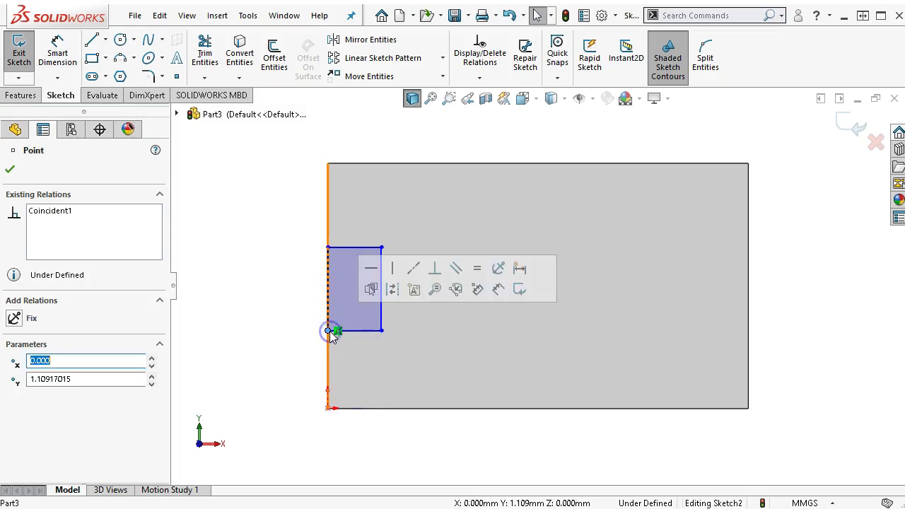
Dimension the small rectangle's right side to a height of 2 mm.
{"action": "right_click", "coordinate": [293, 289]}
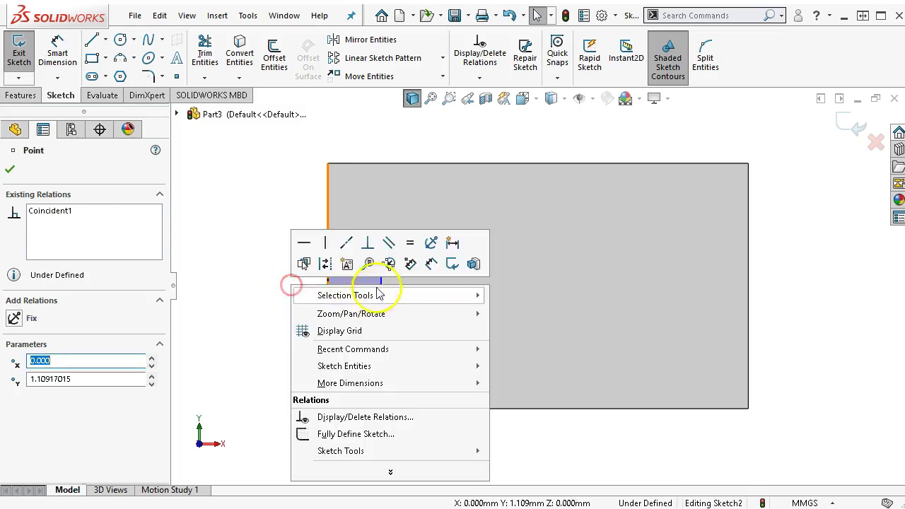
{"action": "left_click", "coordinate": [431, 258]}
{"action": "left_click", "coordinate": [384, 298]}
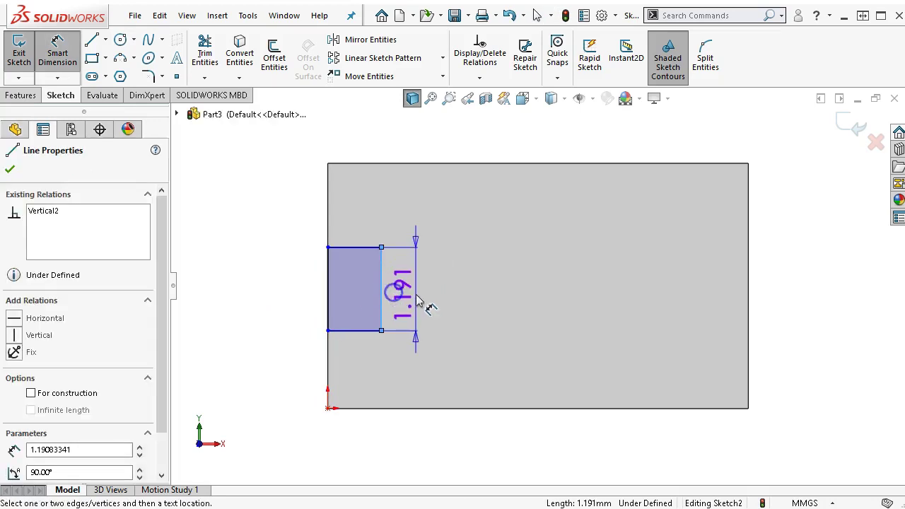
{"action": "left_click", "coordinate": [416, 292]}
{"action": "type", "text": "2."}
{"action": "key", "text": "Return"}
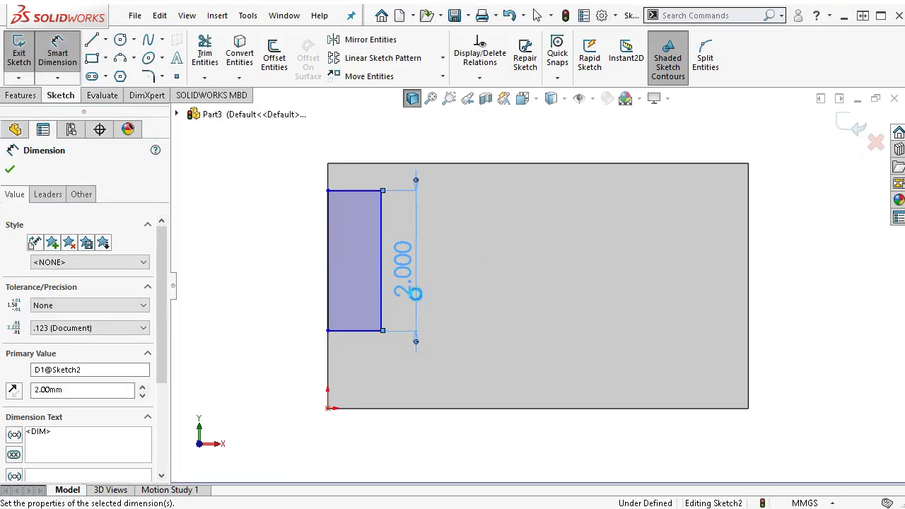
Dimension the distance from the plate's bottom edge to the small rectangle's lower side as 0.5 mm.
{"action": "left_click", "coordinate": [370, 334]}
{"action": "left_click", "coordinate": [355, 411]}
{"action": "left_click", "coordinate": [294, 384]}
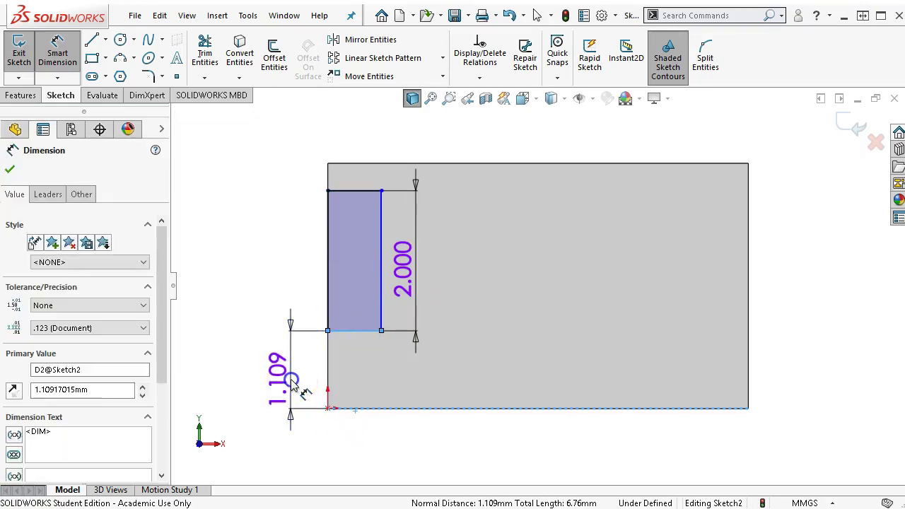
{"action": "type", "text": "0.5"}
{"action": "key", "text": "Return"}
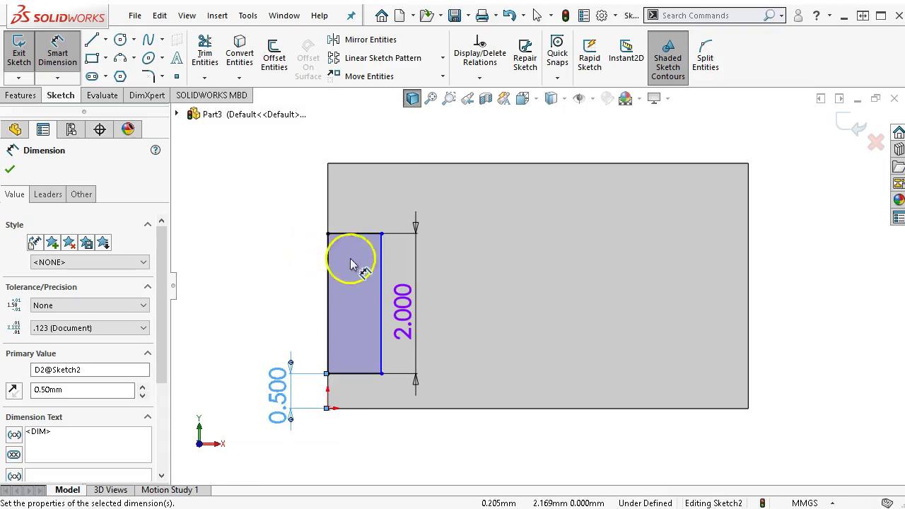
Dimension the small rectangle's width as 0.75 mm, placing the dimension below the plate.
{"action": "left_click", "coordinate": [348, 373]}
{"action": "left_click", "coordinate": [347, 459]}
{"action": "type", "text": "0.75"}
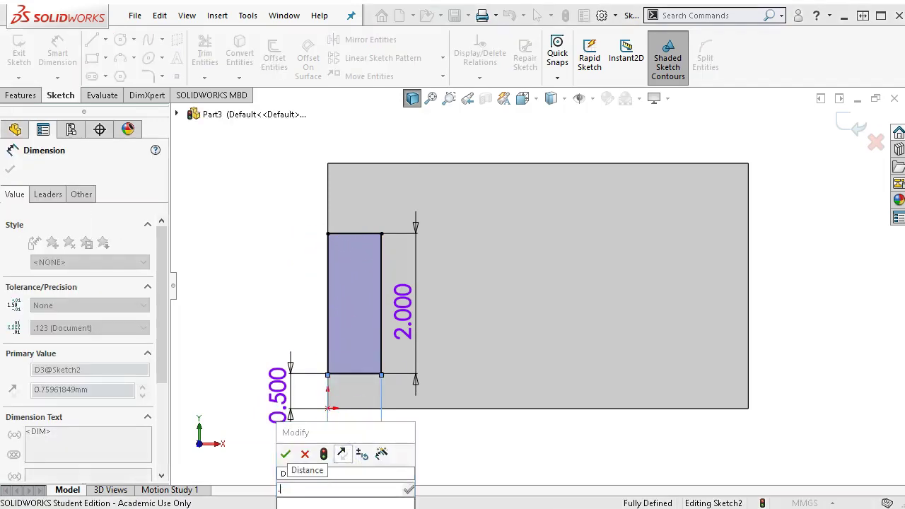
{"action": "key", "text": "Return"}
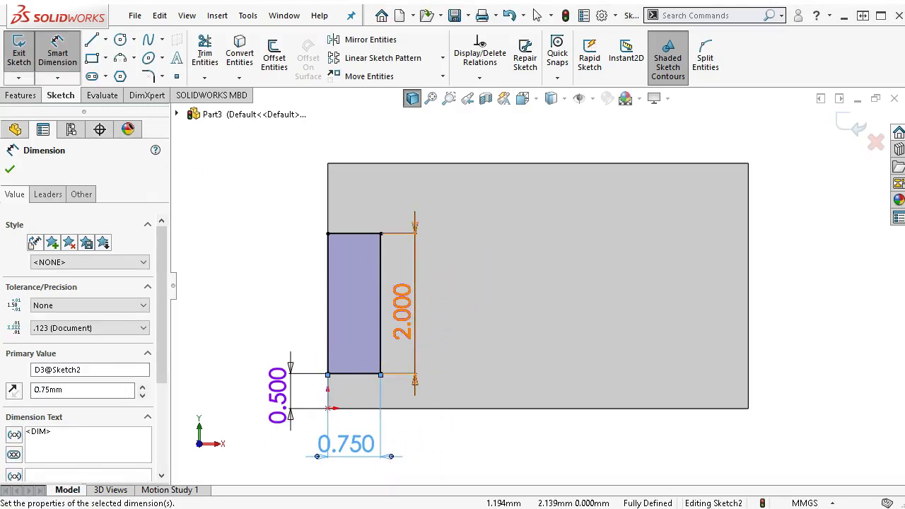
Cut the 0.75 by 2 mm rectangle through all of the plate with Extruded Cut to form the left-side notch.
{"action": "left_click", "coordinate": [16, 97]}
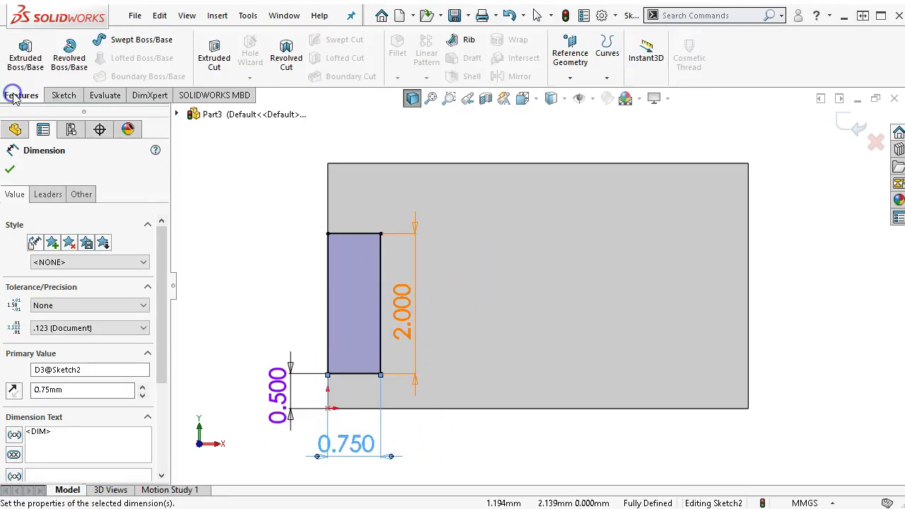
{"action": "left_click", "coordinate": [215, 57]}
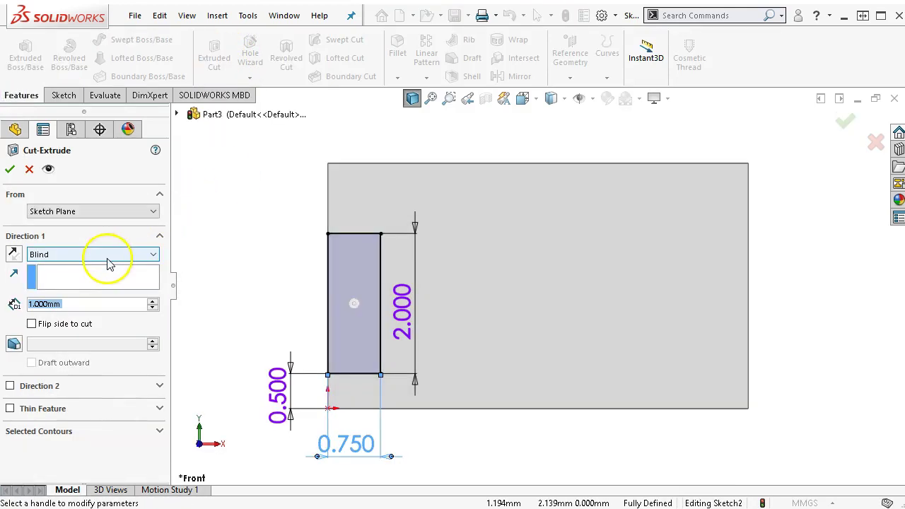
{"action": "left_click", "coordinate": [107, 255]}
{"action": "left_click", "coordinate": [74, 276]}
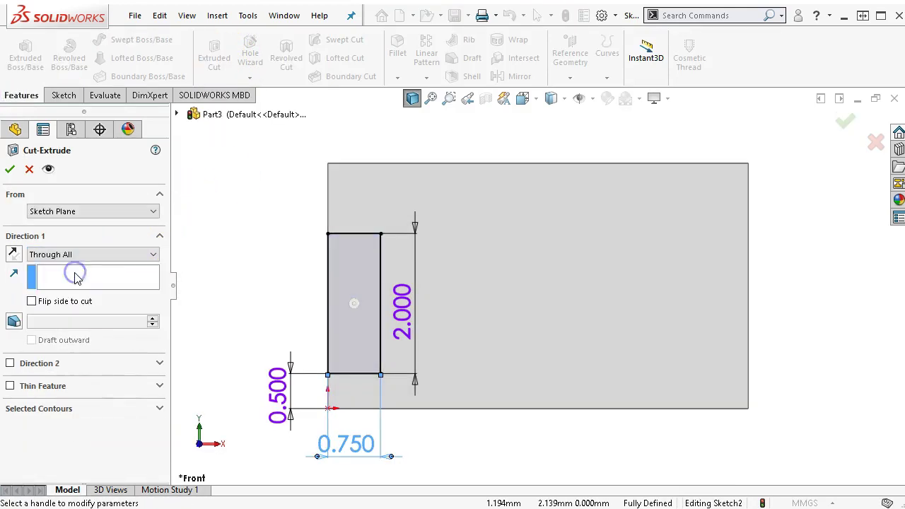
{"action": "left_click", "coordinate": [10, 170]}
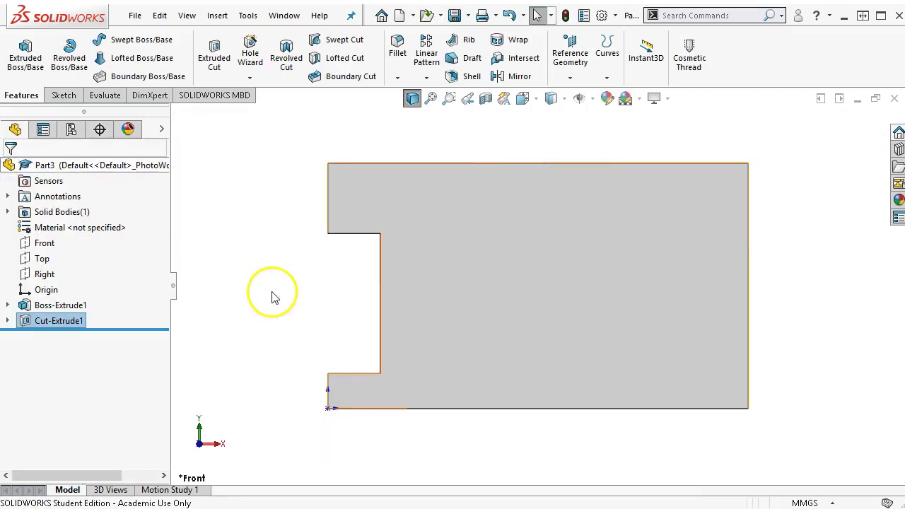
Start a sketch on the plate's front face and draw a closed downward-pointing triangle with its base along the top edge.
{"action": "left_click", "coordinate": [464, 264]}
{"action": "left_click", "coordinate": [529, 223]}
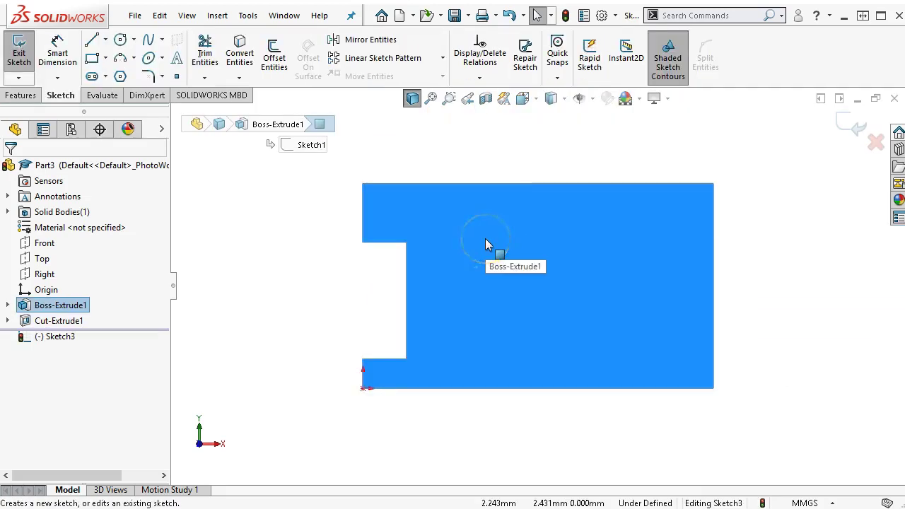
{"action": "left_click", "coordinate": [92, 40]}
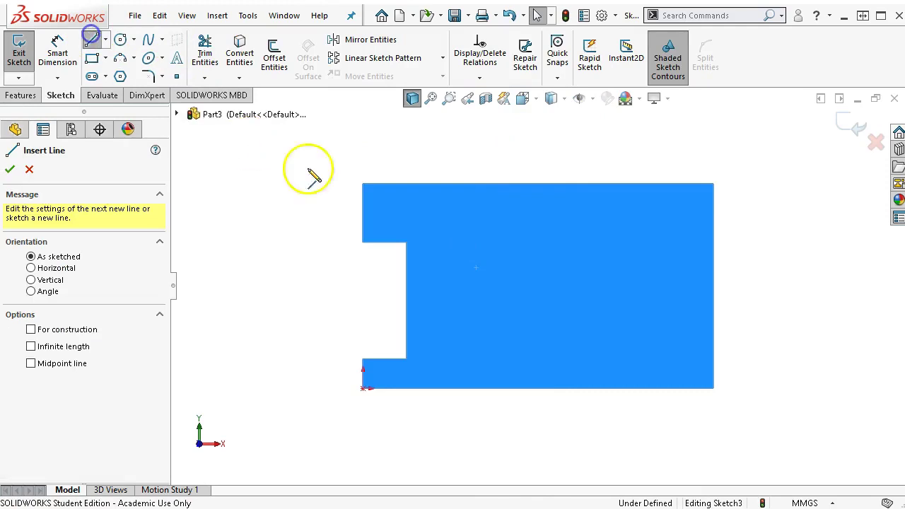
{"action": "left_click", "coordinate": [448, 185]}
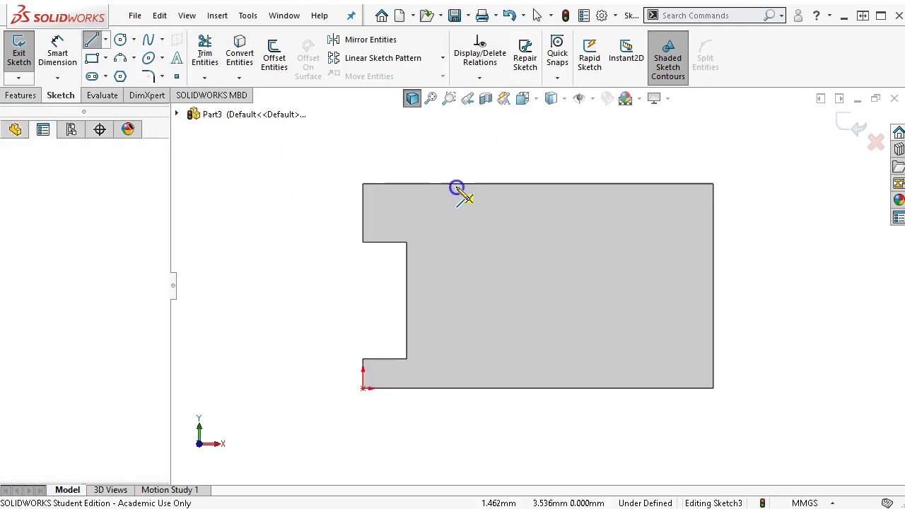
{"action": "left_click", "coordinate": [632, 185]}
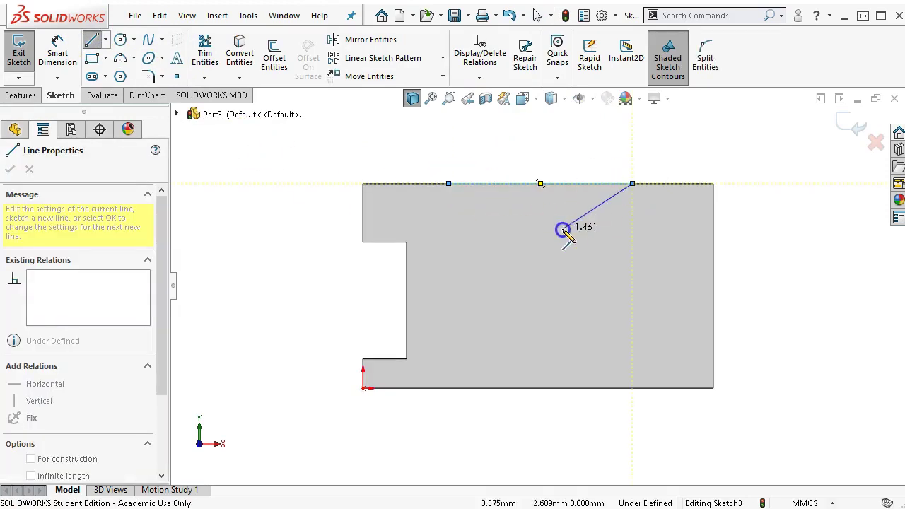
{"action": "left_click", "coordinate": [539, 244]}
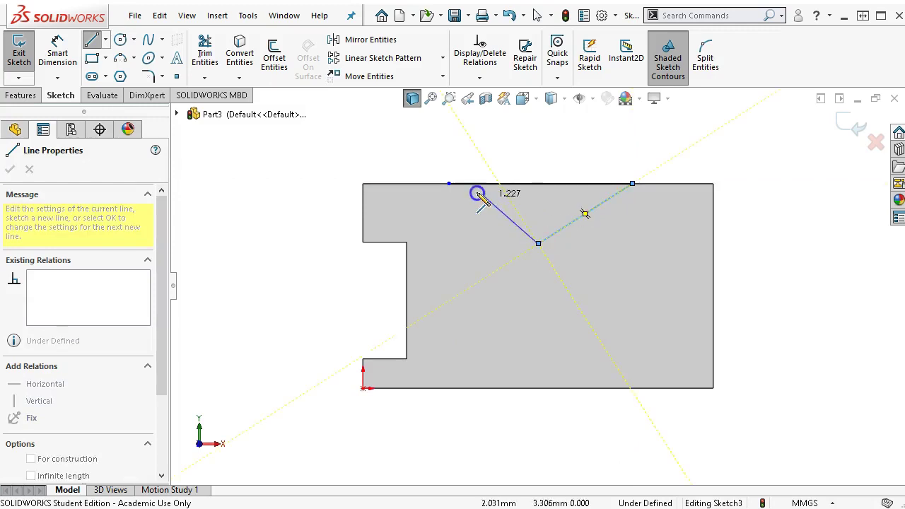
{"action": "left_click", "coordinate": [447, 185]}
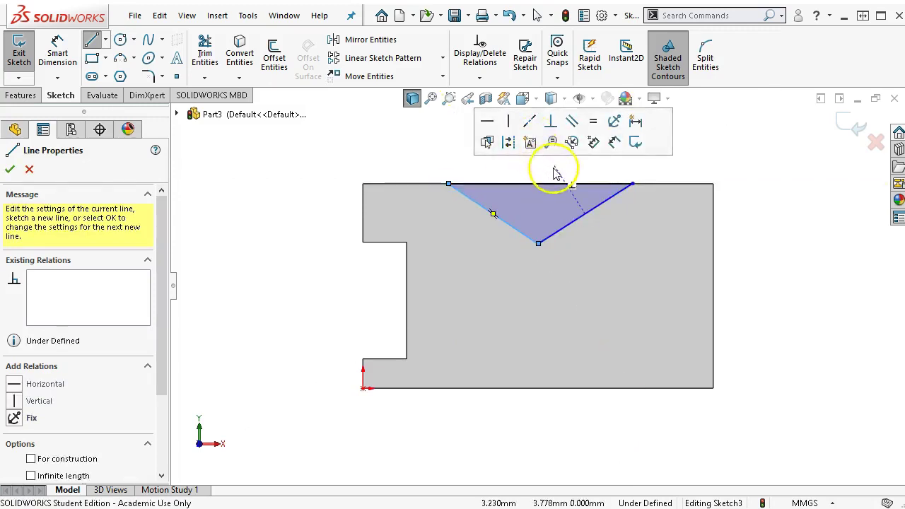
Dimension the distance from the plate's left edge to the triangle's left corner as 1.5 mm, placed above the plate.
{"action": "right_click", "coordinate": [710, 157]}
{"action": "left_click", "coordinate": [849, 136]}
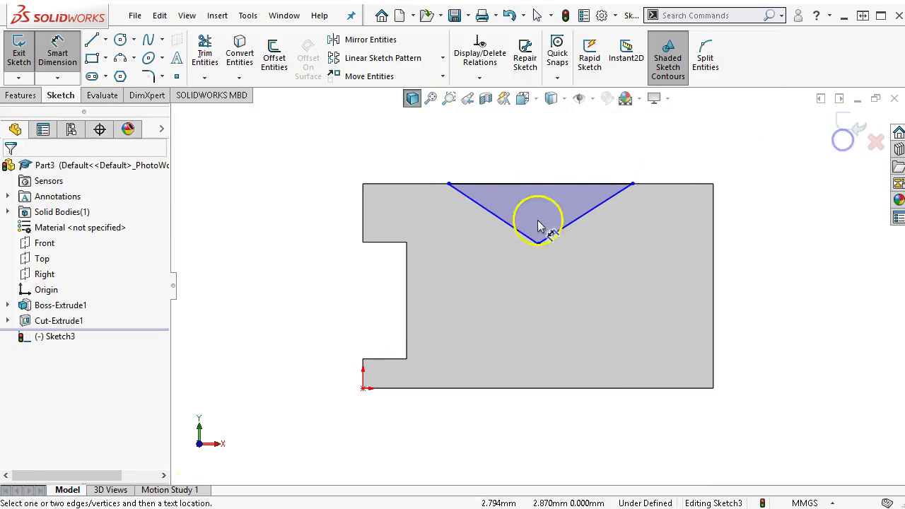
{"action": "left_click", "coordinate": [448, 185]}
{"action": "left_click", "coordinate": [361, 210]}
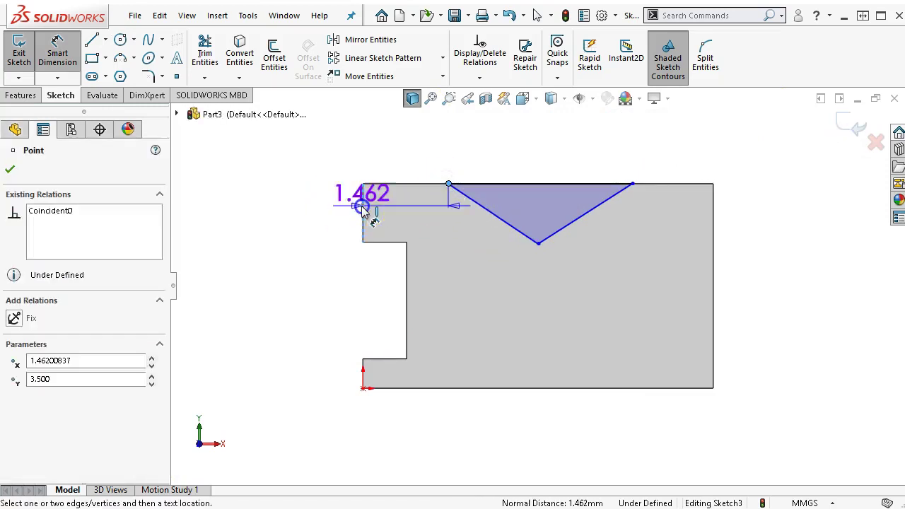
{"action": "left_click", "coordinate": [364, 160]}
{"action": "type", "text": "1.5"}
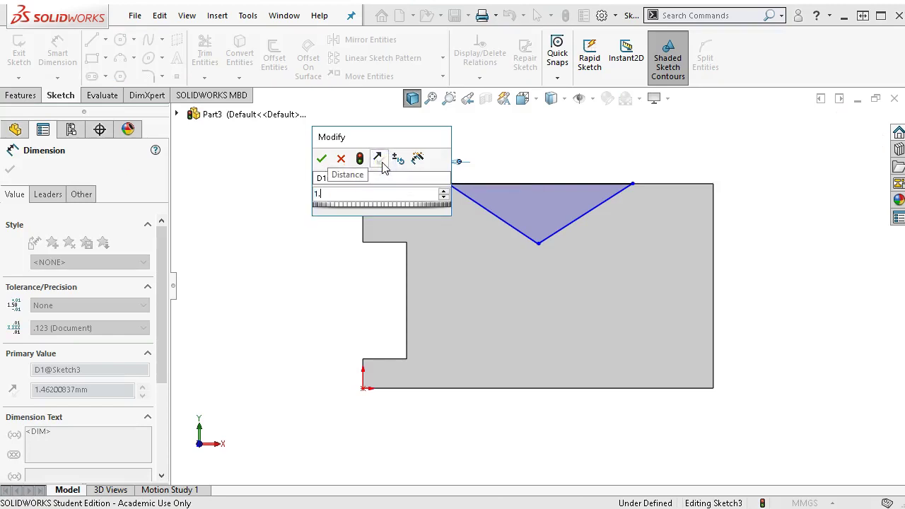
{"action": "key", "text": "Return"}
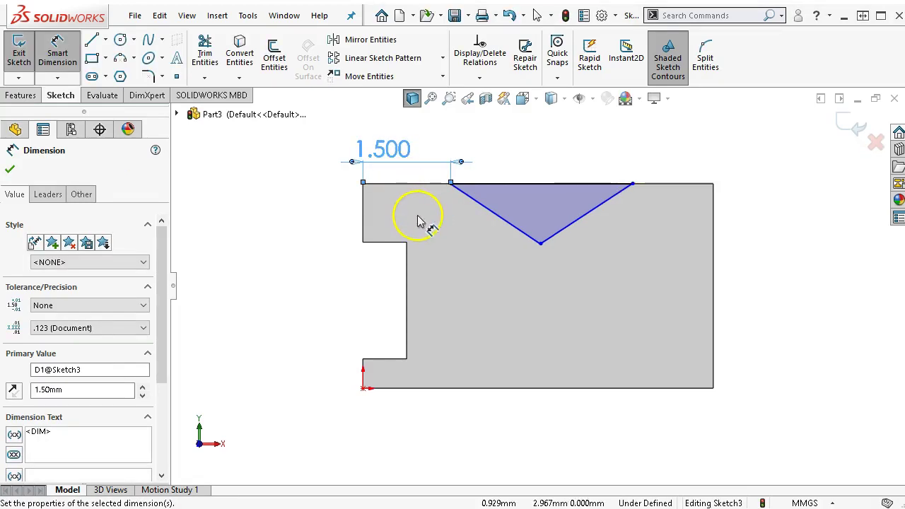
Dimension the horizontal distance from the triangle's left corner to its lower tip as 1.5 mm, placed above the plate.
{"action": "left_click", "coordinate": [503, 217]}
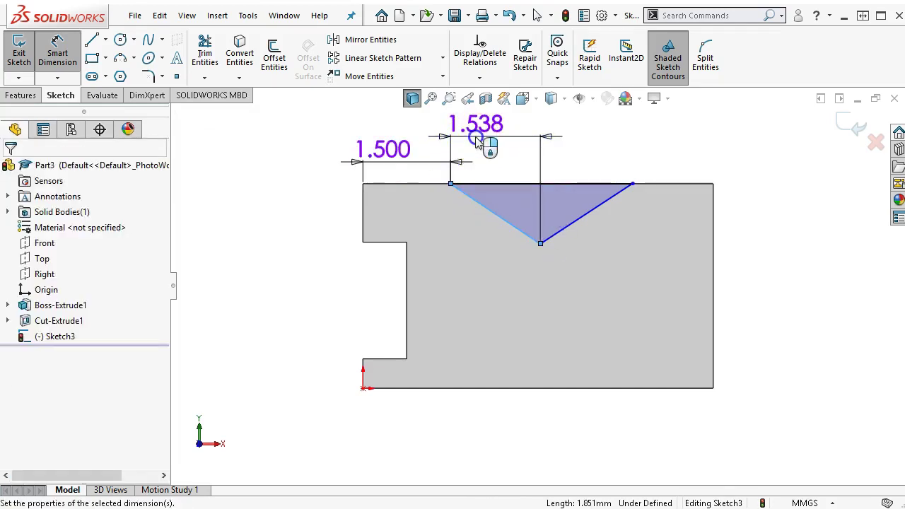
{"action": "left_click", "coordinate": [478, 142]}
{"action": "type", "text": "1.5"}
{"action": "key", "text": "Return"}
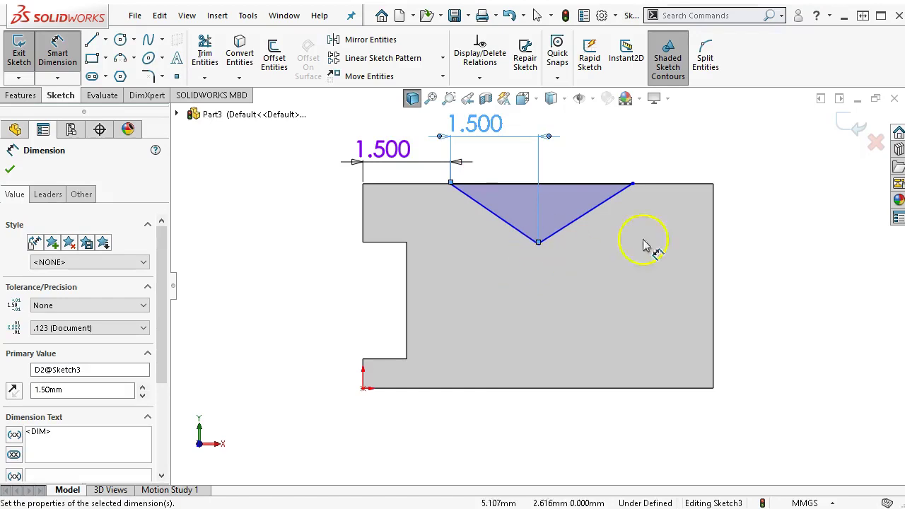
Dimension the triangle's depth from its top side to its lower tip as 0.75 mm, placed right of the plate.
{"action": "left_click", "coordinate": [611, 185]}
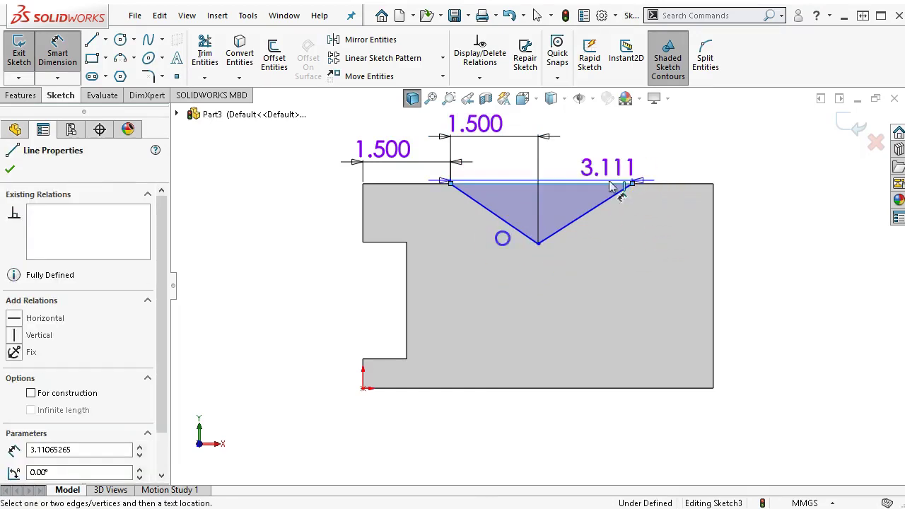
{"action": "left_click", "coordinate": [538, 243]}
{"action": "left_click", "coordinate": [748, 223]}
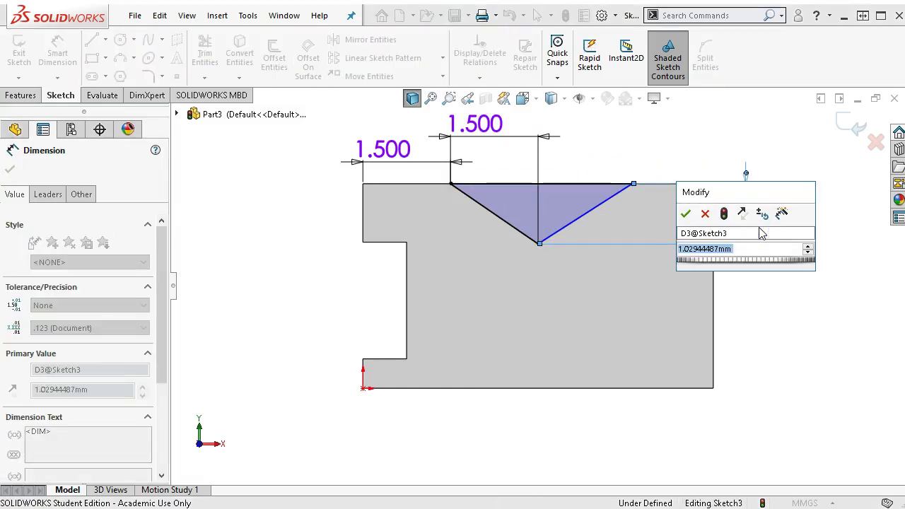
{"action": "type", "text": "."}
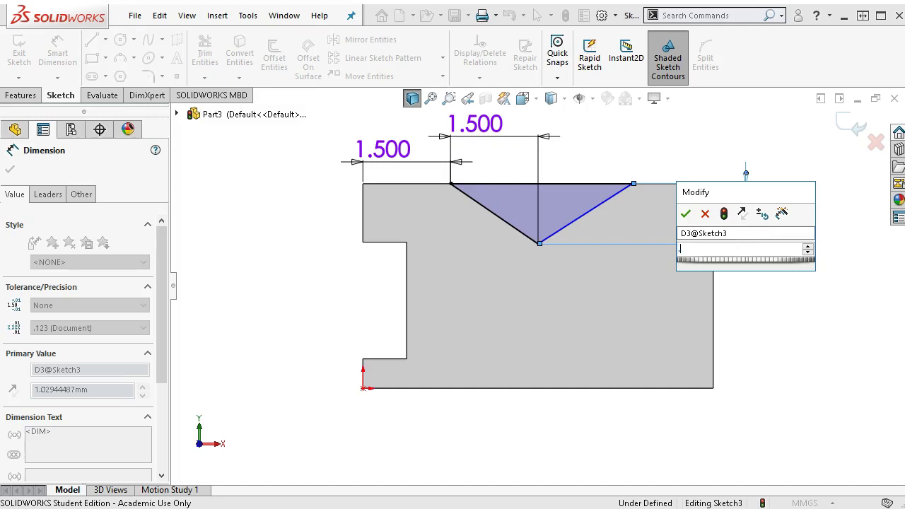
{"action": "type", "text": "75"}
{"action": "key", "text": "Return"}
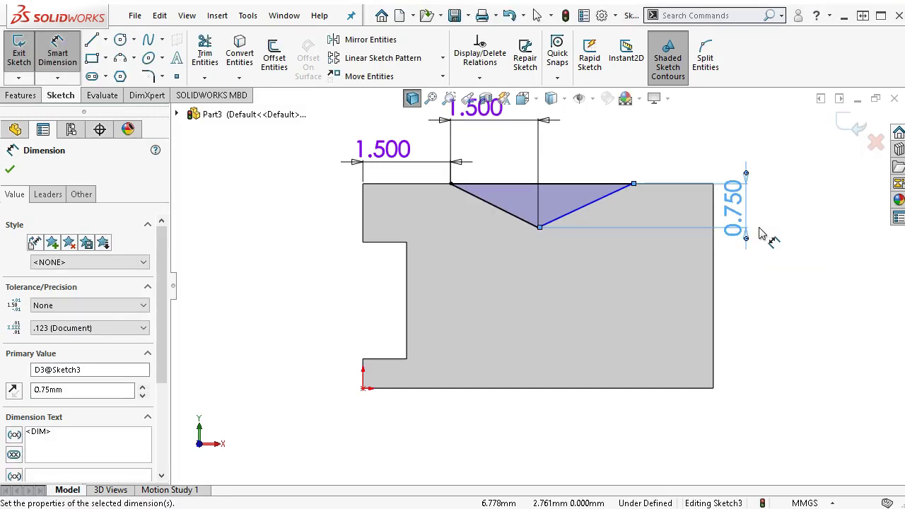
Remove the triangle's depth dimension.
{"action": "left_click", "coordinate": [642, 182]}
{"action": "key", "text": "Escape"}
{"action": "left_click", "coordinate": [716, 219]}
{"action": "left_click", "coordinate": [690, 340]}
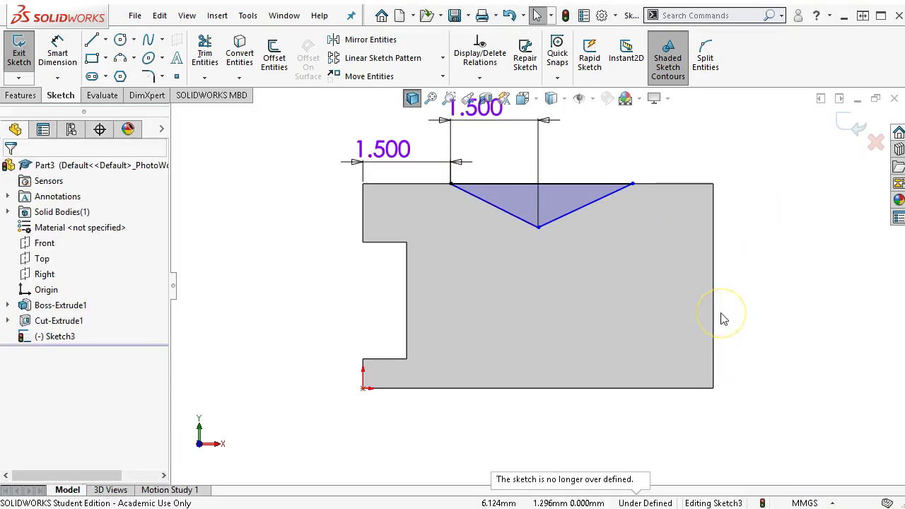
{"action": "left_click", "coordinate": [708, 290]}
Add a 0.75 mm depth dimension between the triangle's lower tip and its top side, placed right of the plate.
{"action": "left_click", "coordinate": [57, 51]}
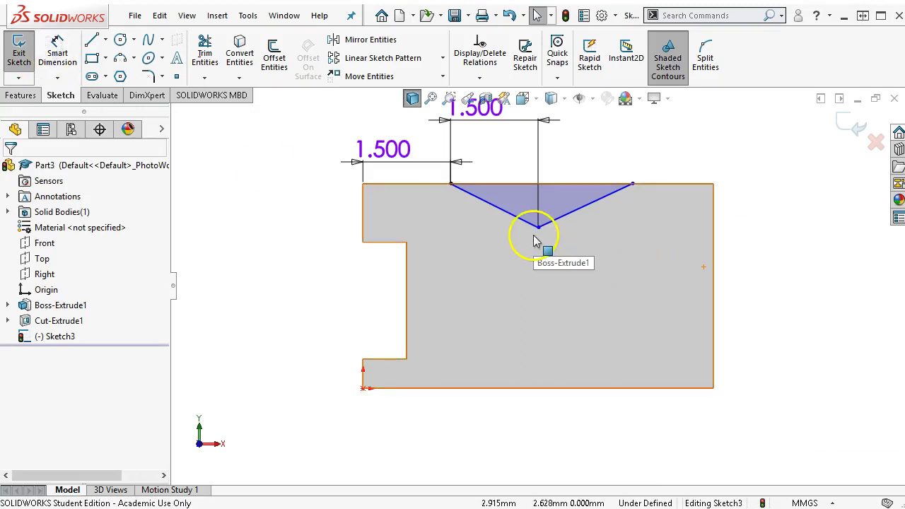
{"action": "left_click", "coordinate": [59, 51]}
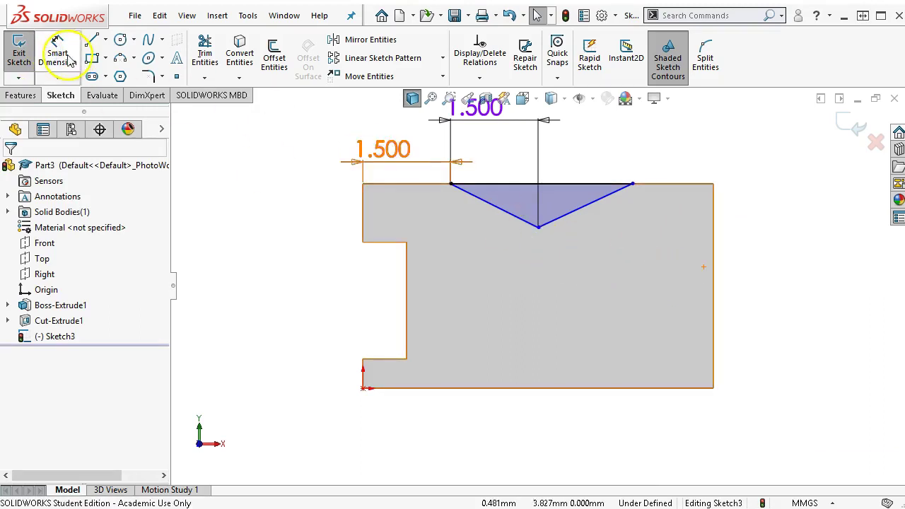
{"action": "left_click", "coordinate": [538, 227]}
{"action": "left_click", "coordinate": [576, 195]}
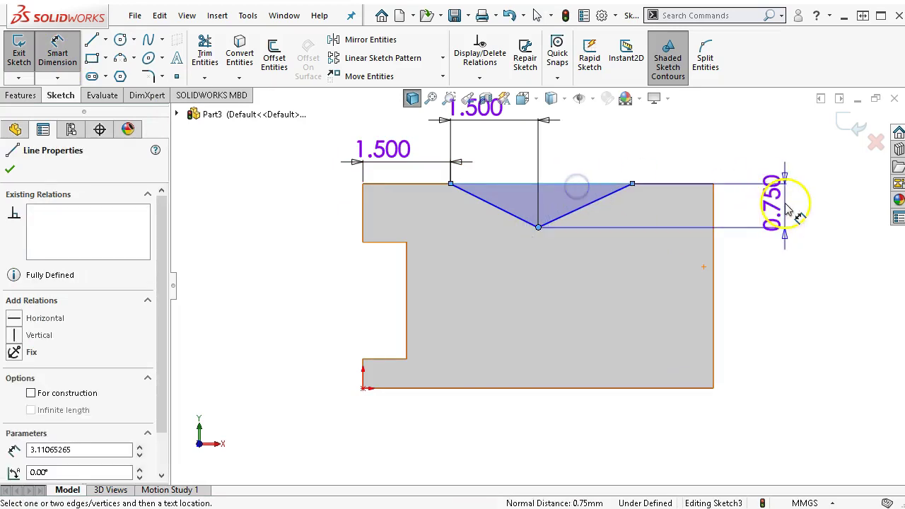
{"action": "left_click", "coordinate": [784, 233]}
{"action": "left_click", "coordinate": [724, 200]}
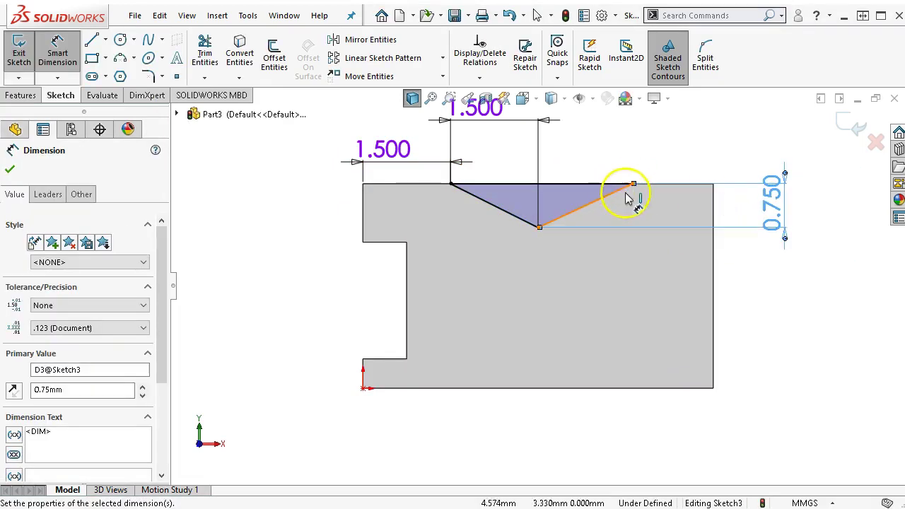
Dimension the distance from the triangle's right corner to the plate's right edge as 1.5 mm.
{"action": "left_click", "coordinate": [714, 207]}
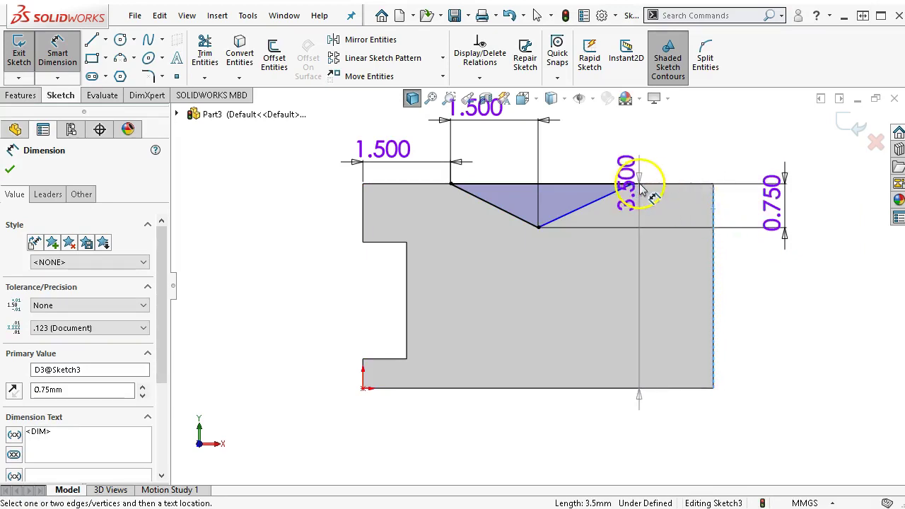
{"action": "left_click", "coordinate": [633, 185]}
{"action": "left_click", "coordinate": [671, 159]}
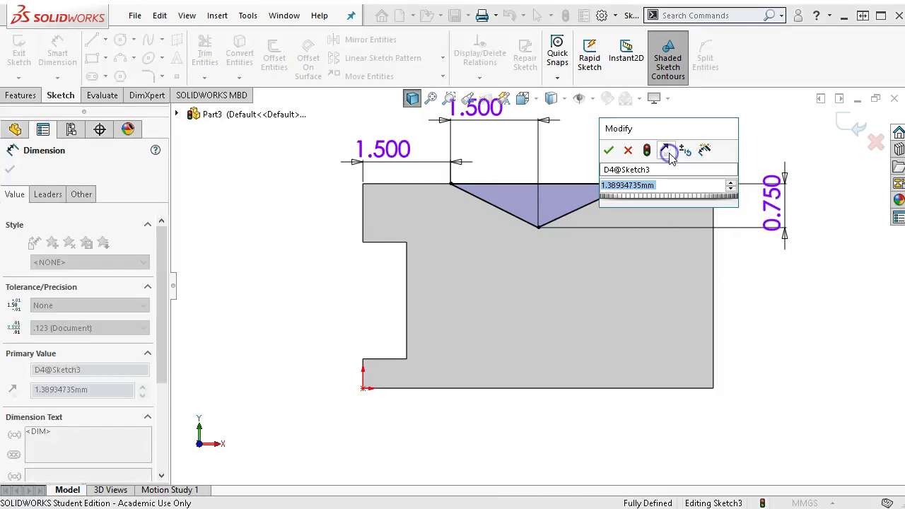
{"action": "type", "text": "1.5"}
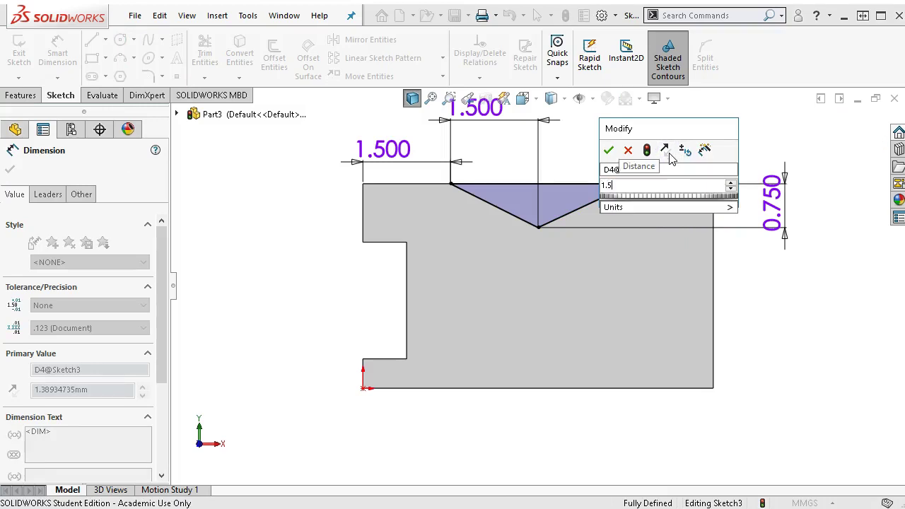
{"action": "key", "text": "Return"}
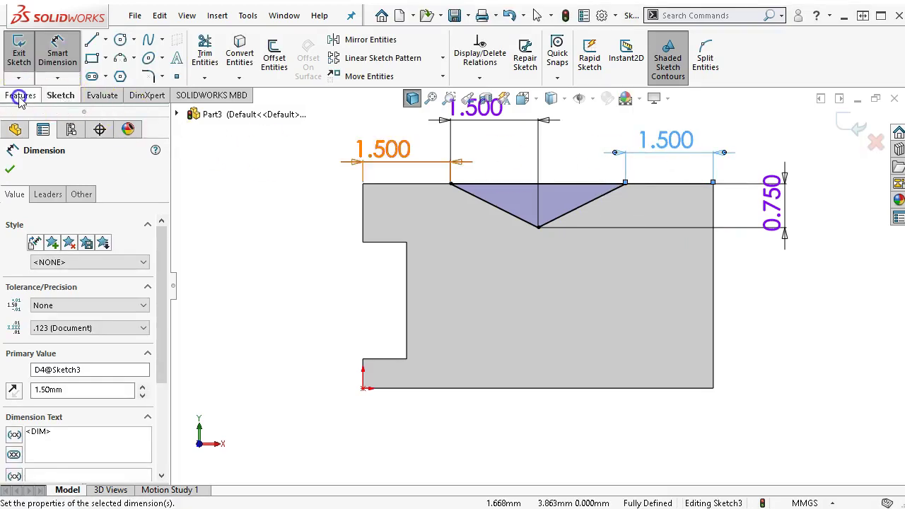
Cut the triangle through all of the plate with Extruded Cut to form the V-cut in the top edge.
{"action": "left_click", "coordinate": [21, 95]}
{"action": "left_click", "coordinate": [213, 62]}
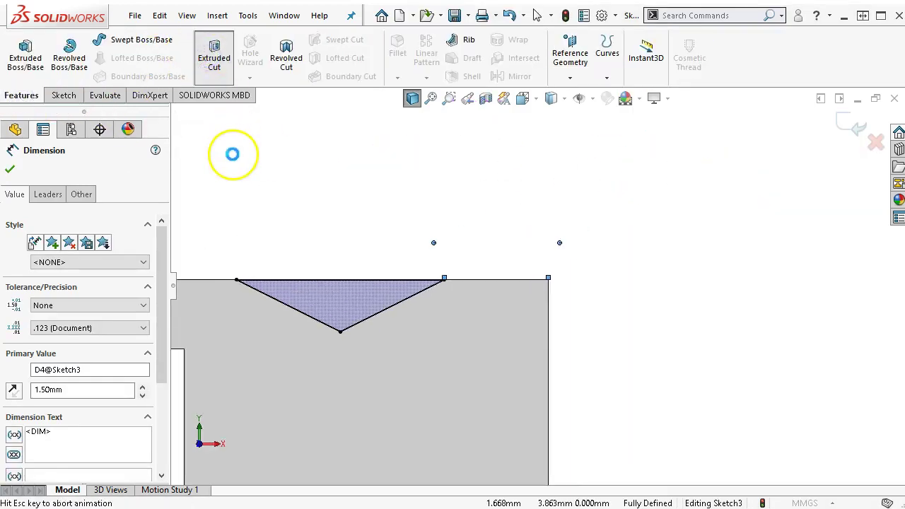
{"action": "left_click", "coordinate": [103, 253]}
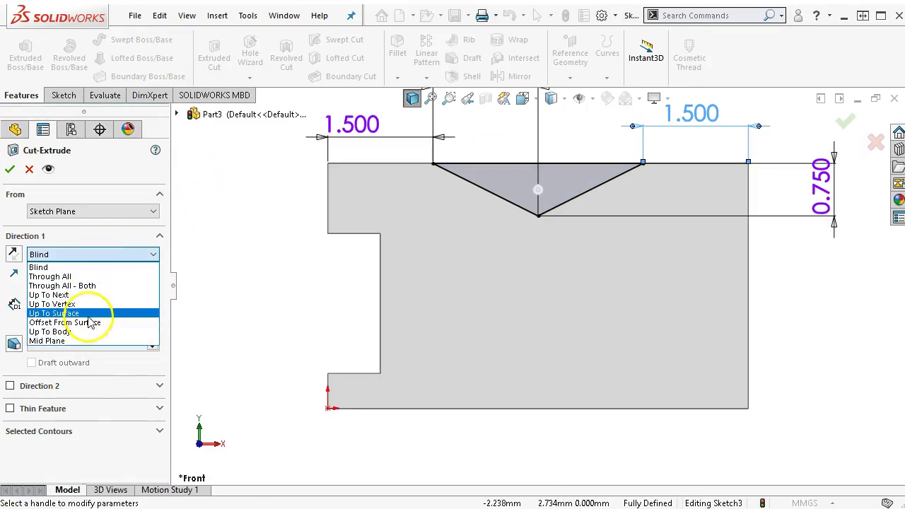
{"action": "left_click", "coordinate": [91, 276]}
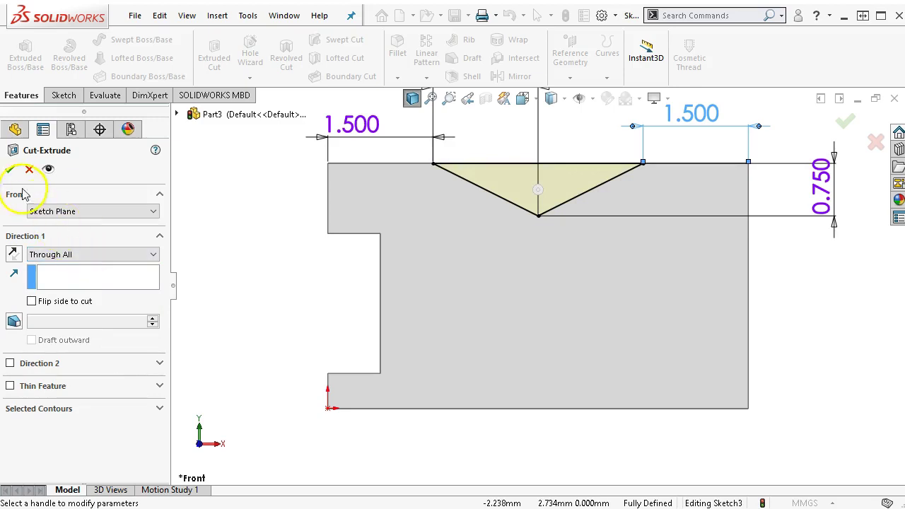
{"action": "left_click", "coordinate": [9, 169]}
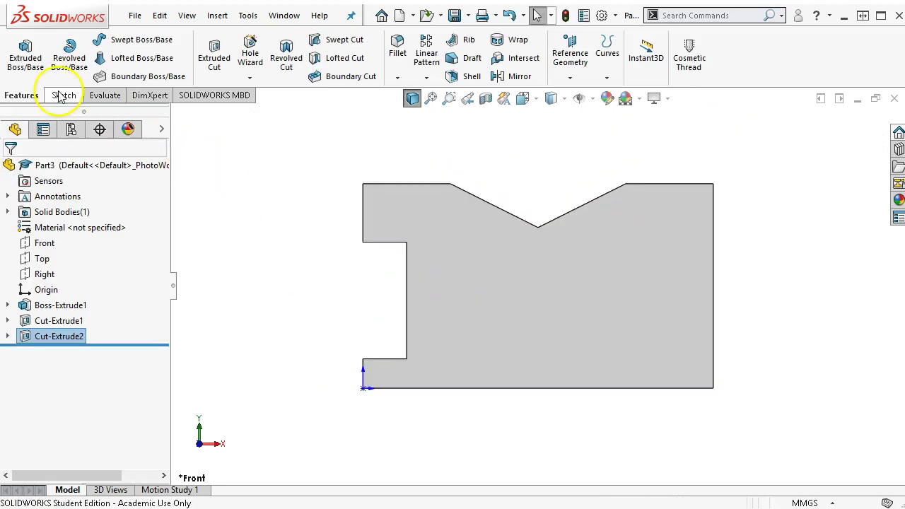
Start a sketch on the front face and draw a vertical line about 1.85 mm up from the bottom edge, then a horizontal line about 0.85 mm to the right edge.
{"action": "right_click", "coordinate": [549, 256]}
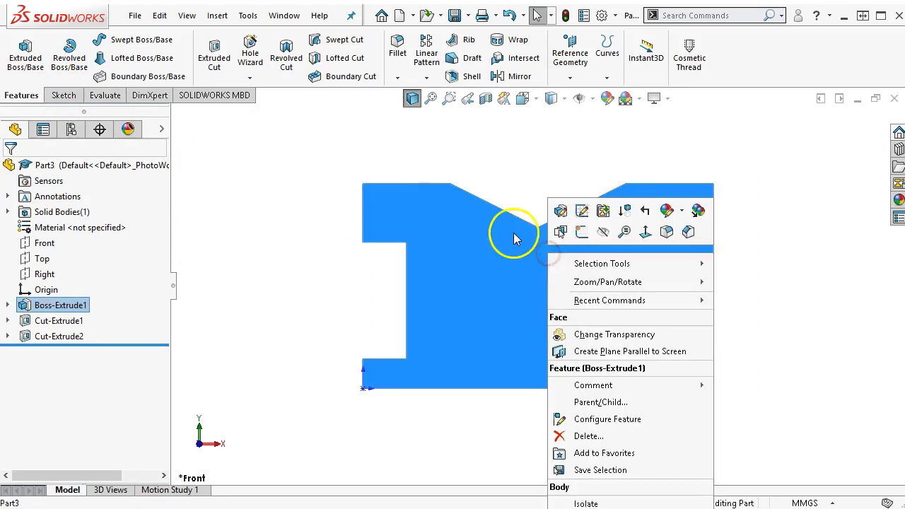
{"action": "left_click", "coordinate": [585, 233]}
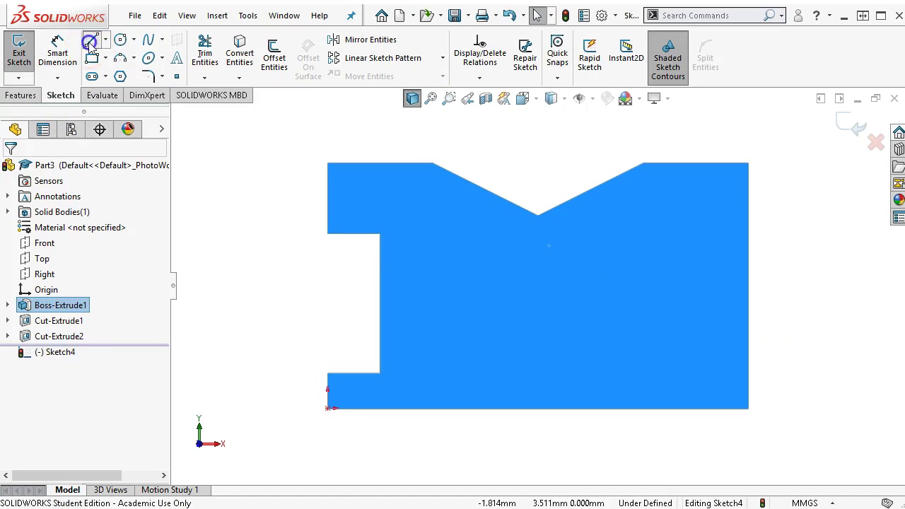
{"action": "left_click", "coordinate": [90, 42]}
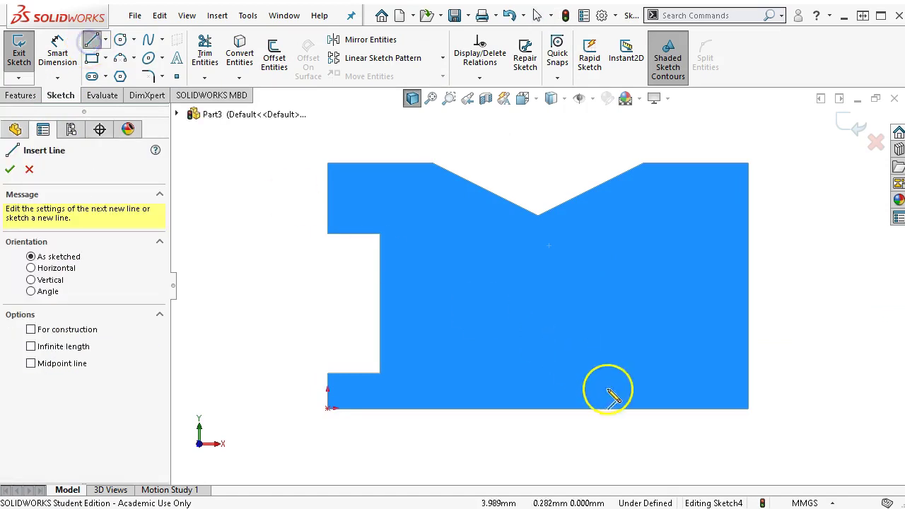
{"action": "left_click", "coordinate": [689, 408]}
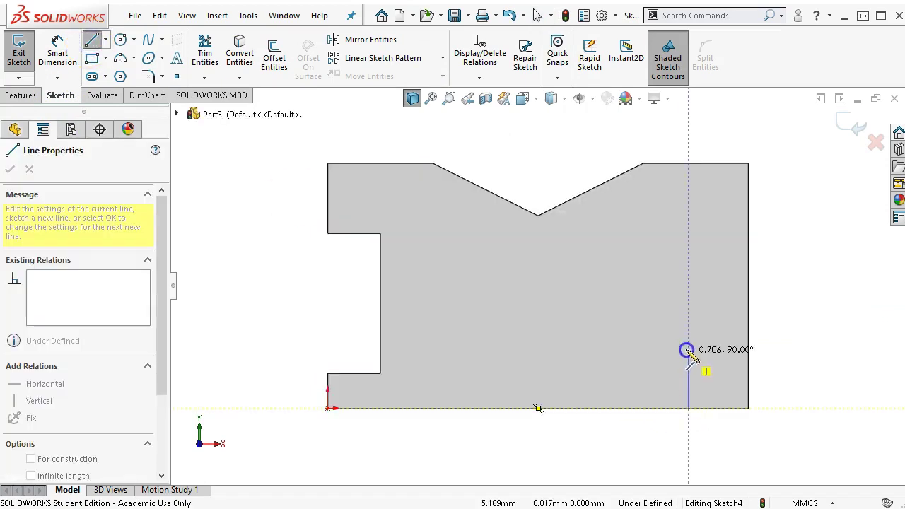
{"action": "left_click", "coordinate": [690, 280]}
{"action": "double_click", "coordinate": [749, 278]}
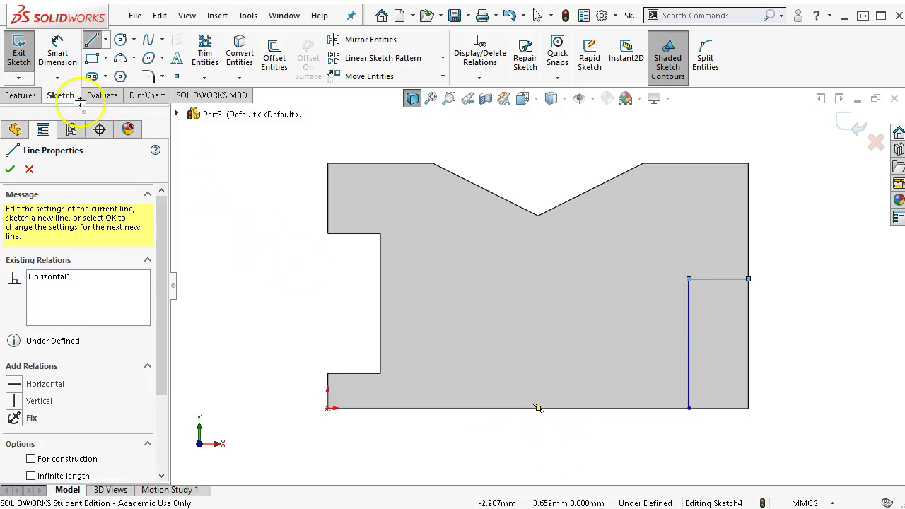
Dimension the length of the horizontal line ending on the plate's right edge as 0.5 mm.
{"action": "left_click", "coordinate": [58, 48]}
{"action": "left_click", "coordinate": [717, 280]}
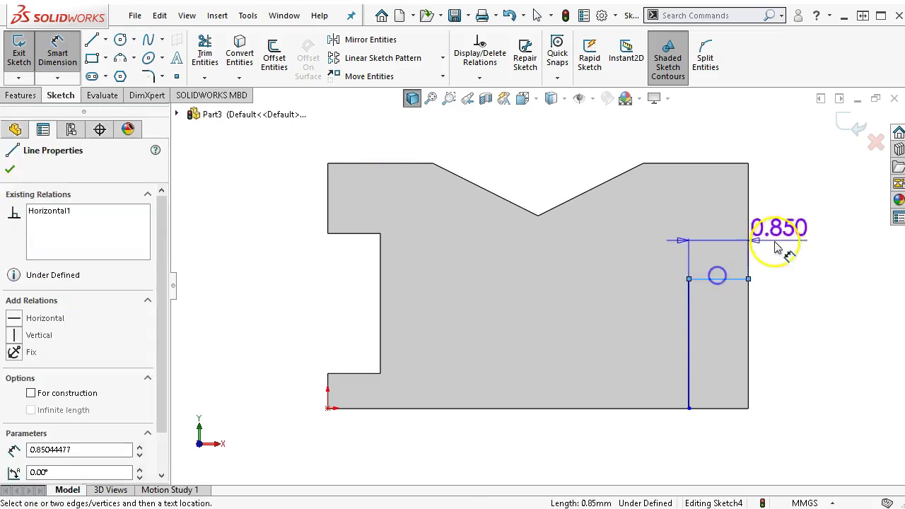
{"action": "left_click", "coordinate": [812, 240]}
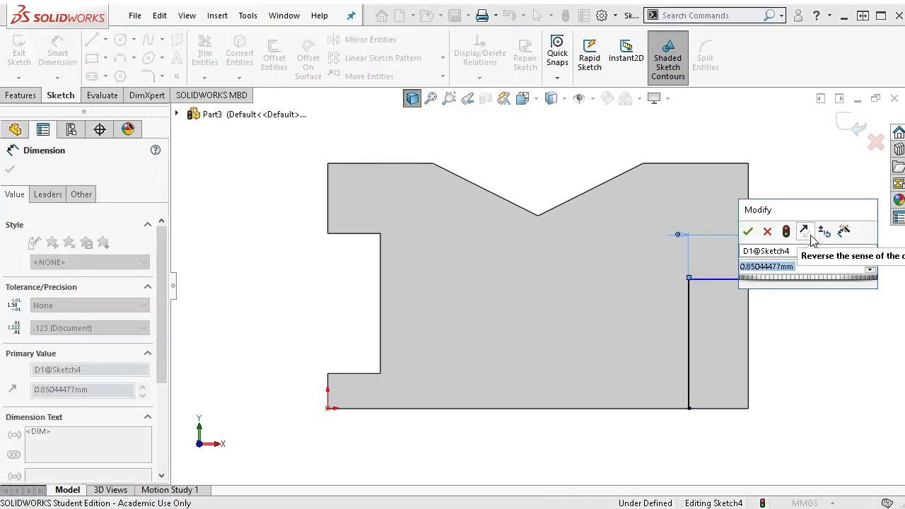
{"action": "type", "text": "0.5"}
{"action": "key", "text": "Return"}
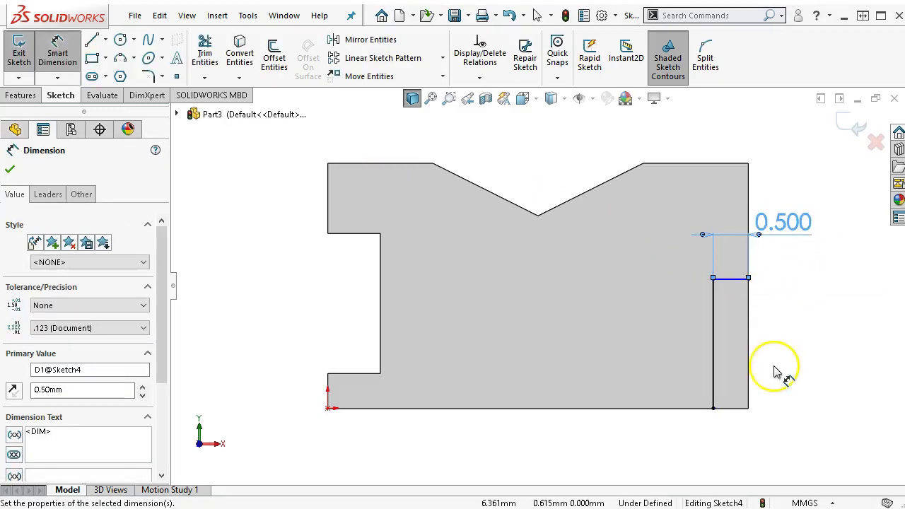
Dimension the vertical line rising from the plate's bottom edge as 1.75 mm, placed right of the plate.
{"action": "left_click", "coordinate": [712, 351]}
{"action": "left_click", "coordinate": [810, 343]}
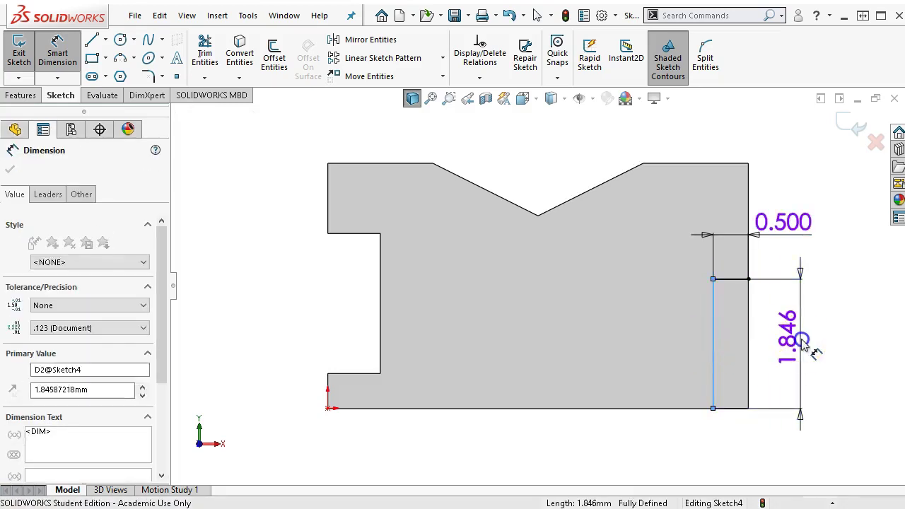
{"action": "type", "text": "1.75"}
{"action": "key", "text": "Return"}
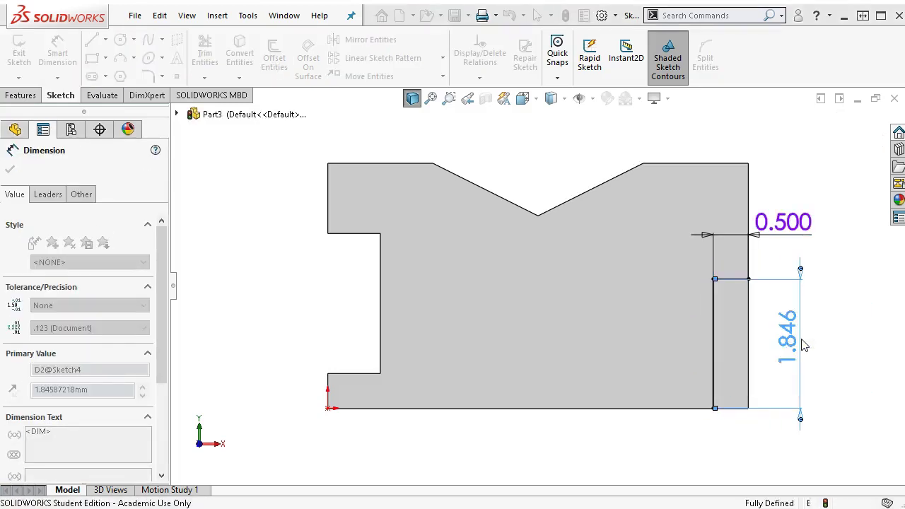
Cut the lower-right corner profile through all of the plate with Extruded Cut, keeping the default side to cut.
{"action": "left_click", "coordinate": [14, 96]}
{"action": "left_click", "coordinate": [215, 55]}
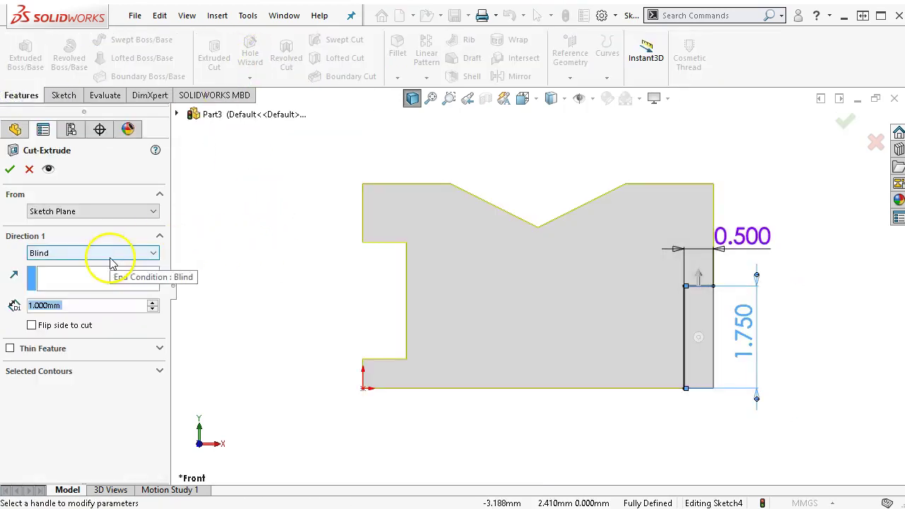
{"action": "left_click", "coordinate": [111, 253]}
{"action": "left_click", "coordinate": [108, 275]}
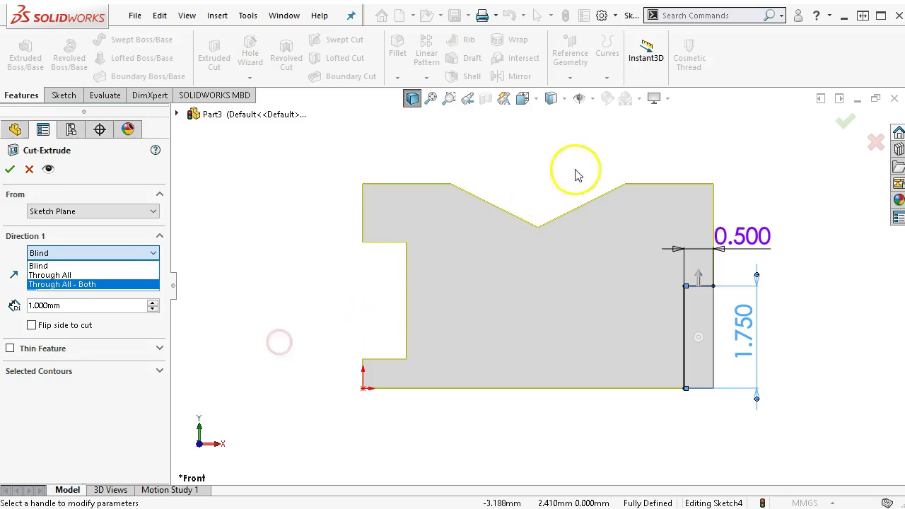
{"action": "scroll", "coordinate": [467, 277], "scroll_direction": "down", "scroll_amount": 2}
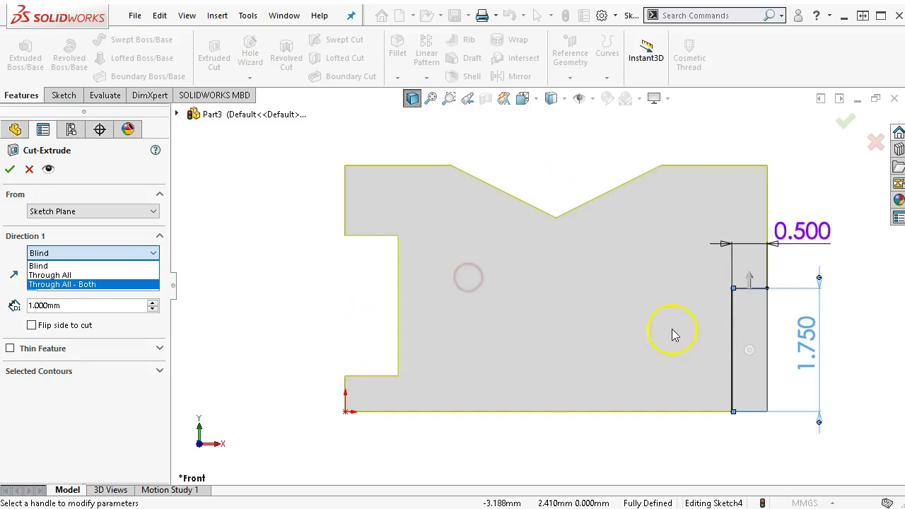
{"action": "left_click", "coordinate": [40, 275]}
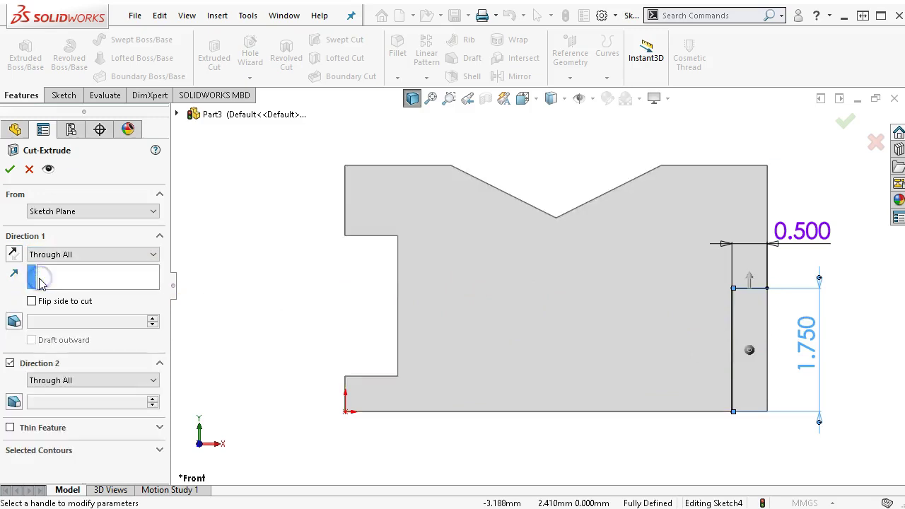
{"action": "mouse_move", "coordinate": [362, 278]}
{"action": "middle_mouse_down"}
{"action": "mouse_move", "coordinate": [345, 274]}
{"action": "mouse_move", "coordinate": [337, 299]}
{"action": "mouse_move", "coordinate": [364, 262]}
{"action": "mouse_move", "coordinate": [368, 288]}
{"action": "middle_mouse_up"}
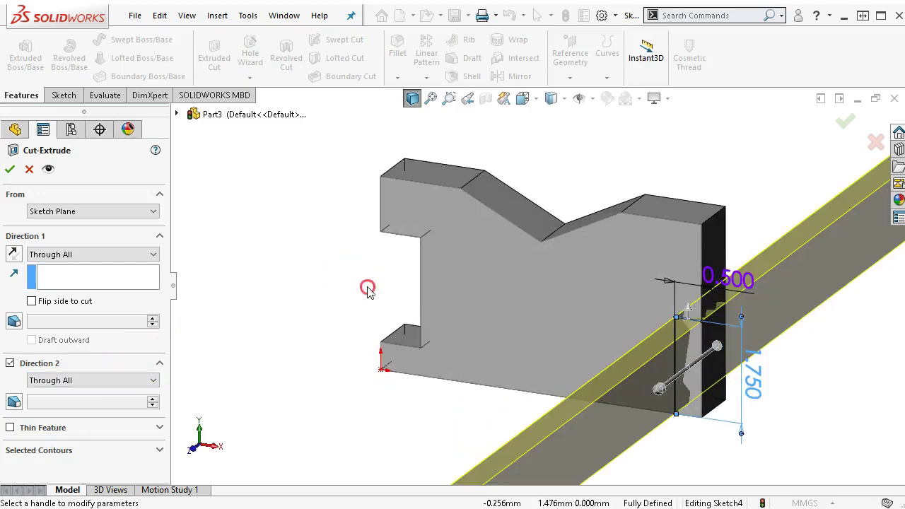
{"action": "mouse_move", "coordinate": [741, 420]}
{"action": "left_mouse_down"}
{"action": "mouse_move", "coordinate": [686, 344]}
{"action": "mouse_move", "coordinate": [709, 327]}
{"action": "left_mouse_up"}
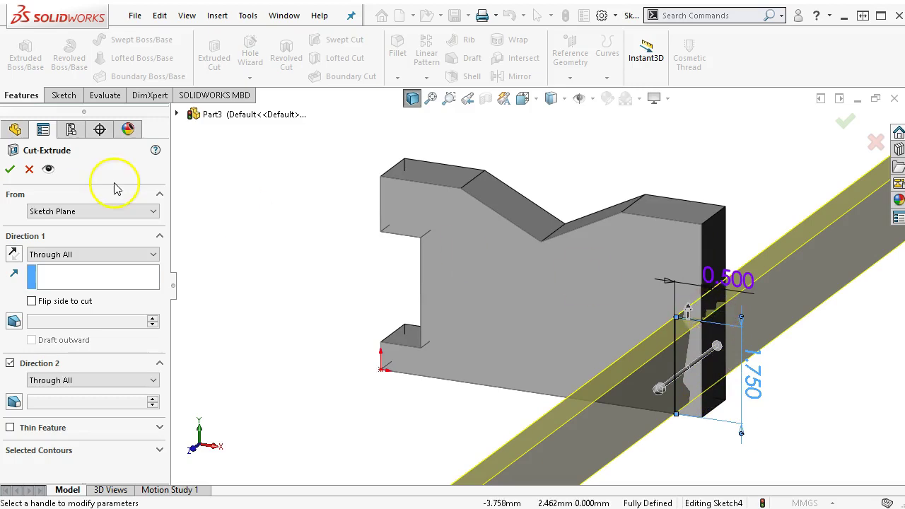
{"action": "left_click", "coordinate": [10, 169]}
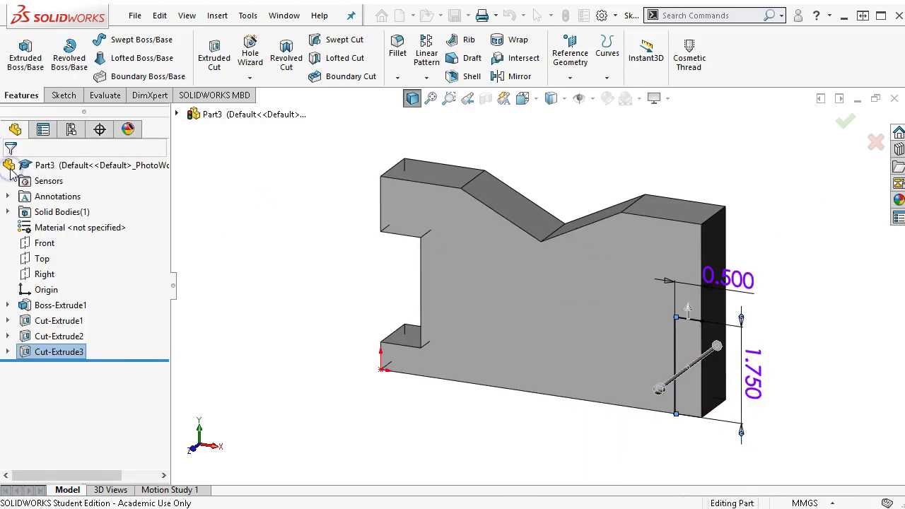
{"action": "left_click", "coordinate": [449, 335]}
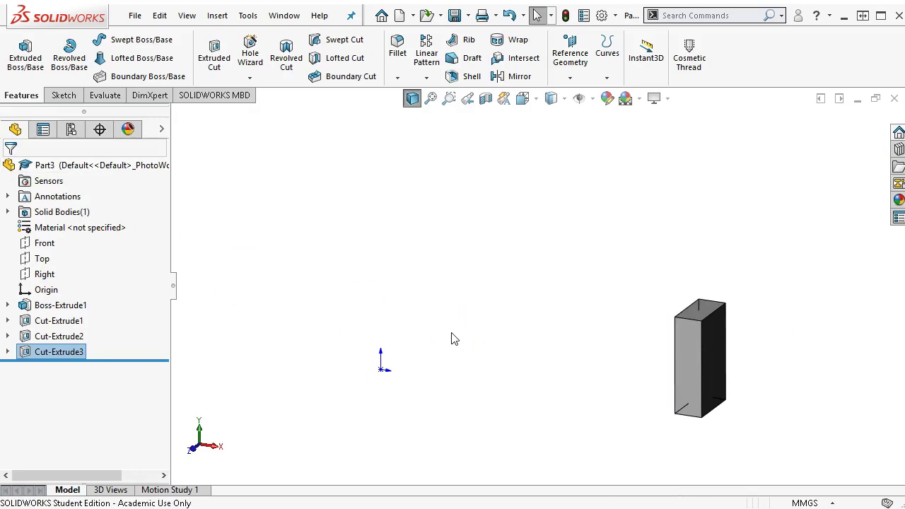
{"action": "middle_click_drag", "start_coordinate": [448, 299], "coordinate": [485, 240]}
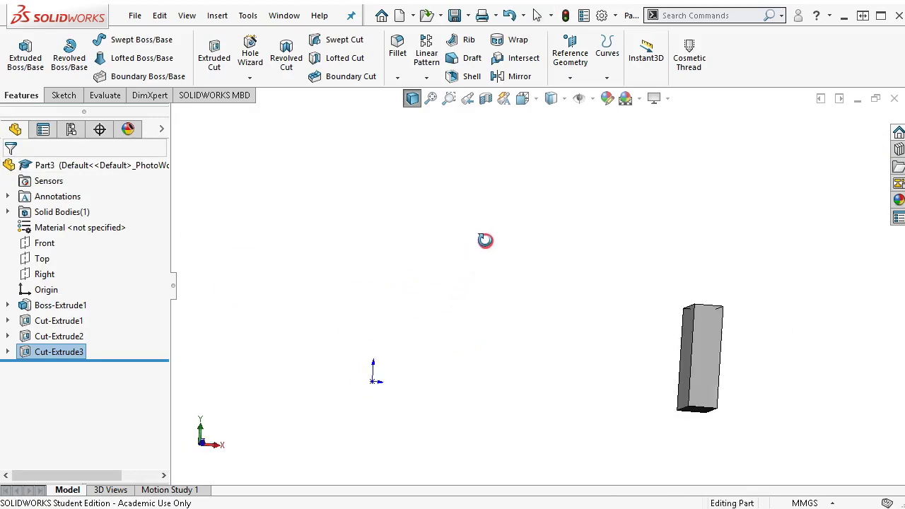
{"action": "middle_click_drag", "start_coordinate": [287, 364], "coordinate": [298, 288]}
Edit the last extruded cut and flip its side to cut so that it removes the plate's lower-right corner.
{"action": "left_click", "coordinate": [71, 352]}
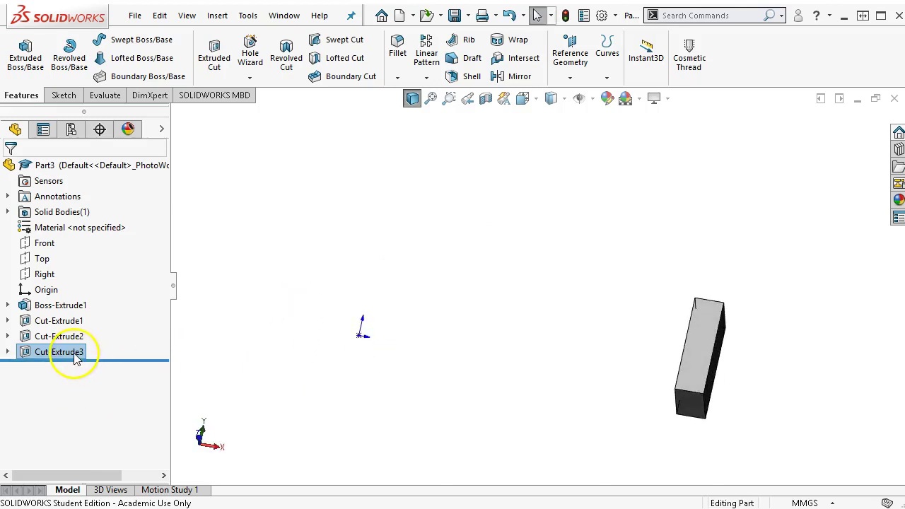
{"action": "right_click", "coordinate": [75, 352]}
{"action": "left_click", "coordinate": [85, 311]}
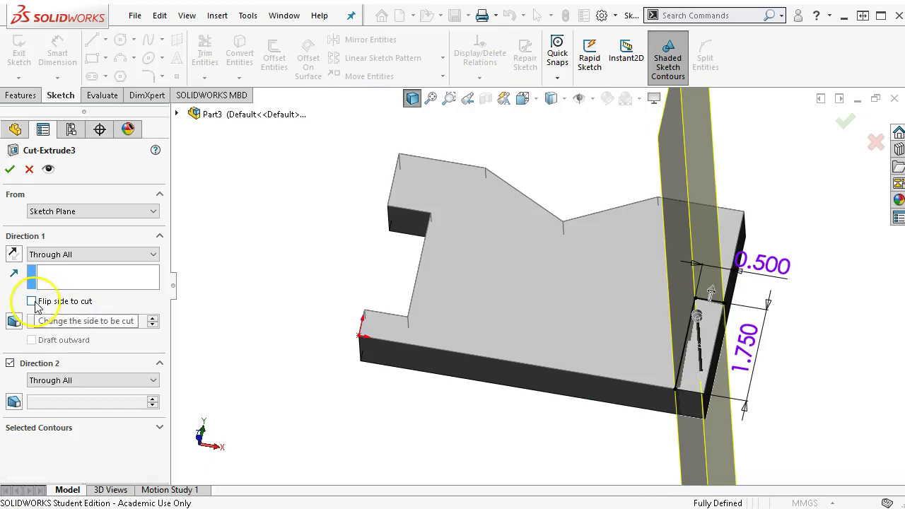
{"action": "left_click", "coordinate": [711, 295]}
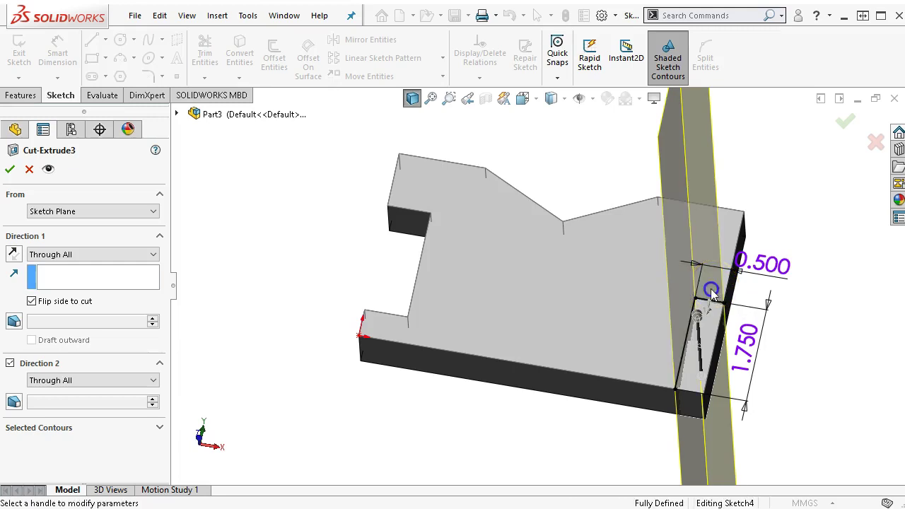
{"action": "left_click", "coordinate": [32, 303]}
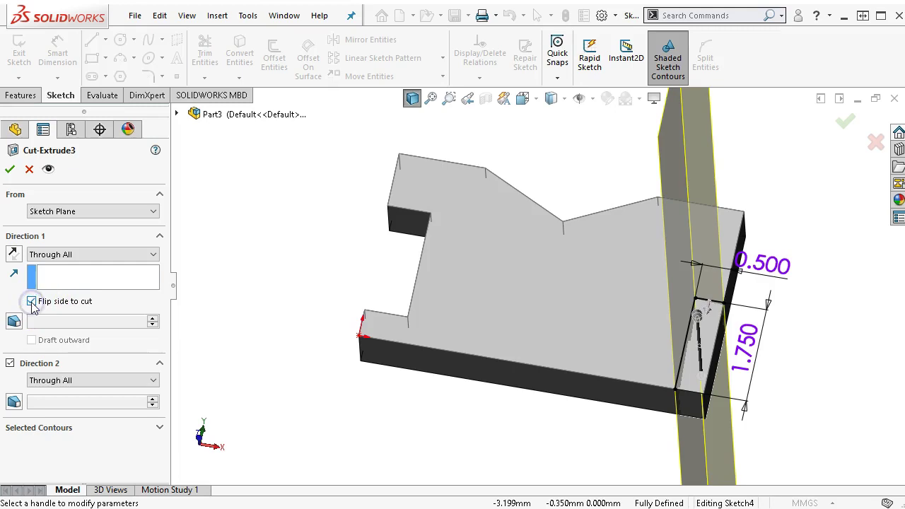
{"action": "left_click", "coordinate": [50, 313]}
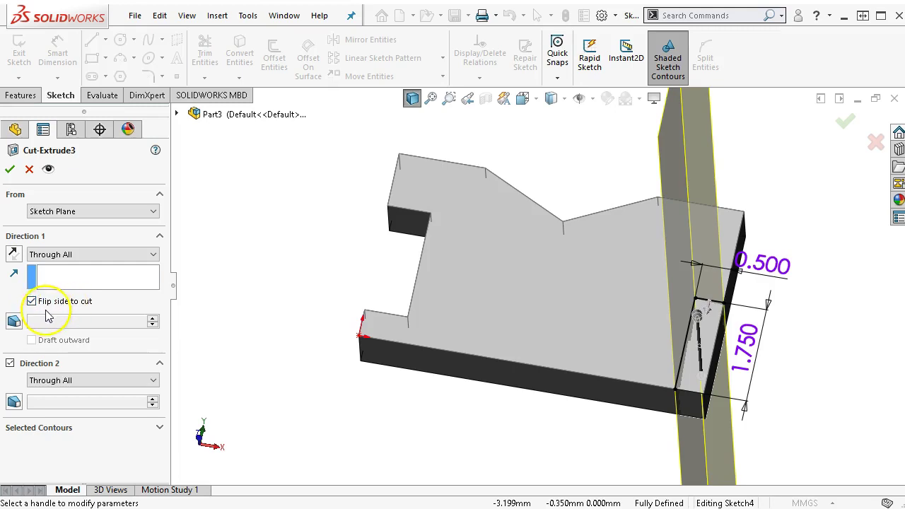
{"action": "left_click", "coordinate": [9, 171]}
{"action": "left_click", "coordinate": [8, 172]}
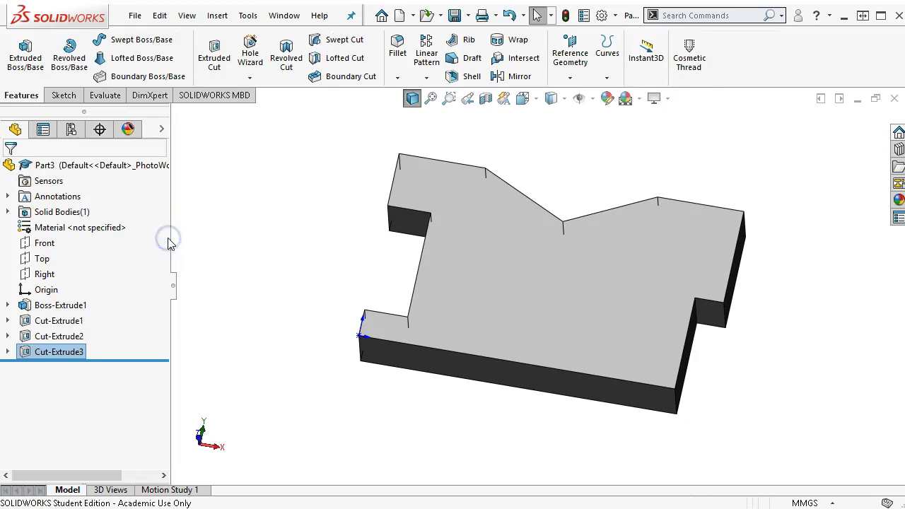
Start a sketch on the front face and draw a three-line open notch on the bottom edge, about 2.15 mm wide and 1.08 mm high.
{"action": "key", "text": "ctrl+1"}
{"action": "left_click", "coordinate": [506, 302]}
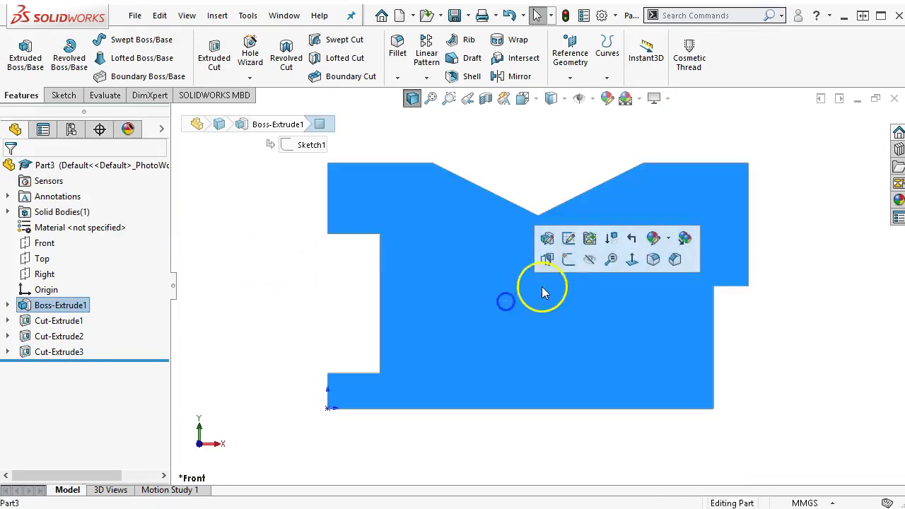
{"action": "left_click", "coordinate": [569, 259]}
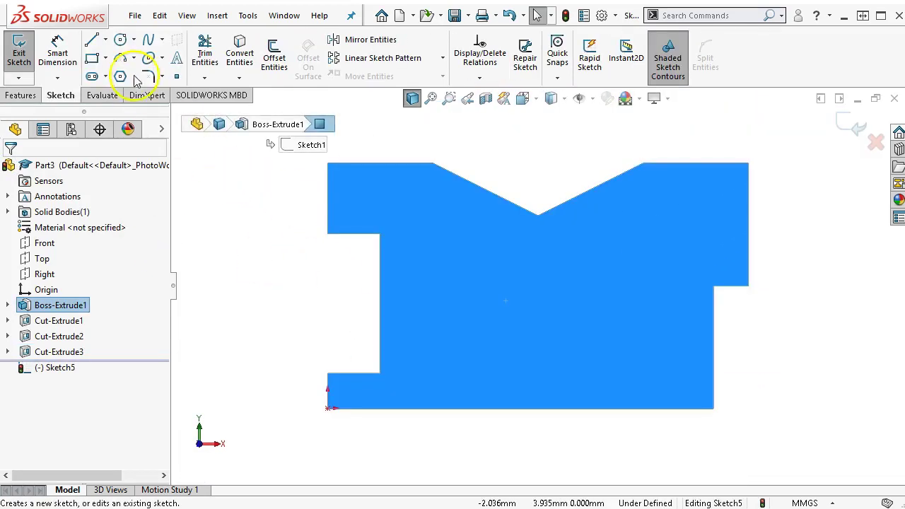
{"action": "left_click", "coordinate": [91, 40]}
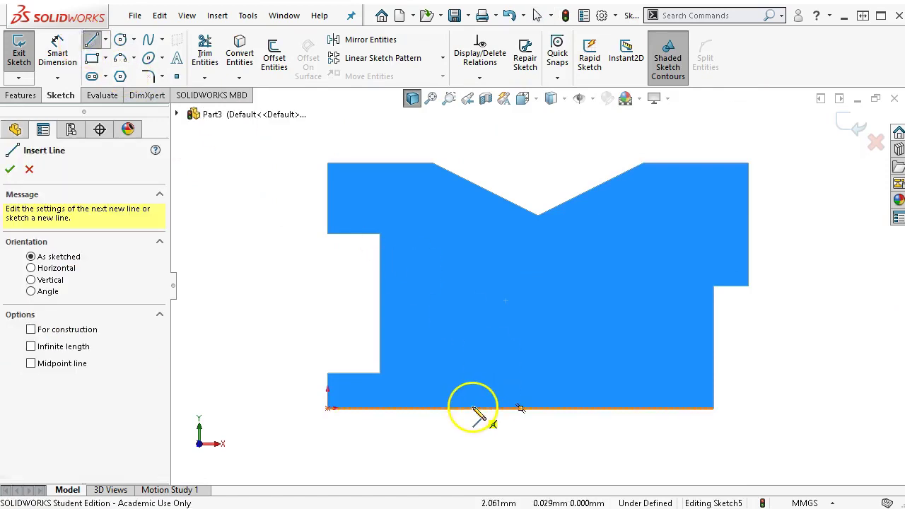
{"action": "left_click", "coordinate": [472, 408]}
{"action": "left_click", "coordinate": [472, 333]}
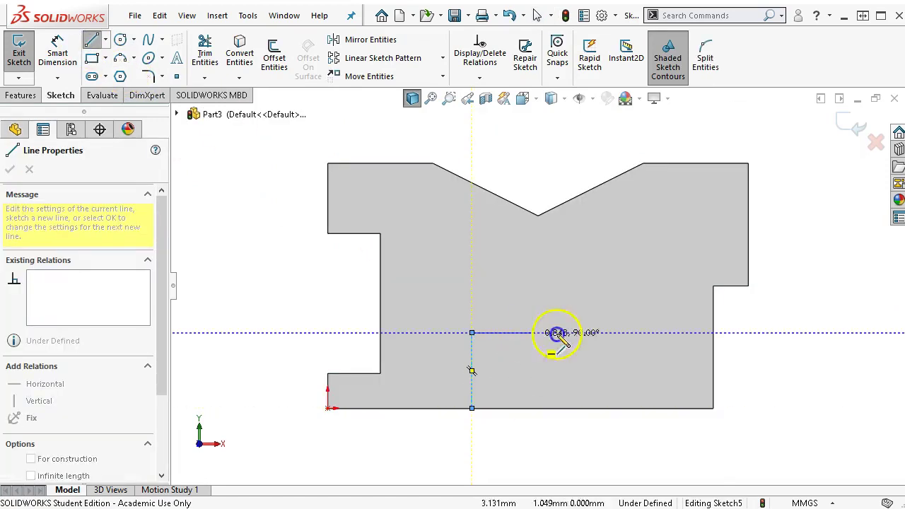
{"action": "left_click", "coordinate": [622, 333]}
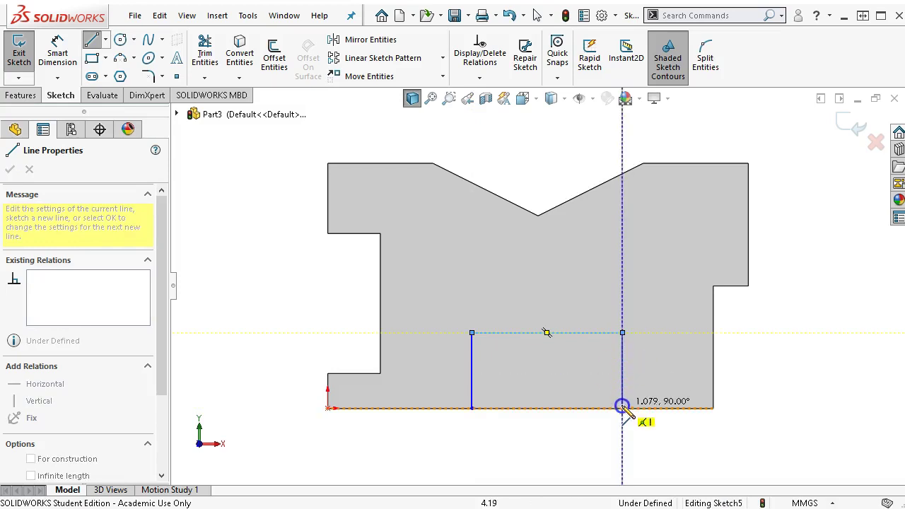
{"action": "left_click", "coordinate": [622, 408]}
Dimension the notch's horizontal top line as 2.25 mm, placed above the line.
{"action": "right_click", "coordinate": [665, 434]}
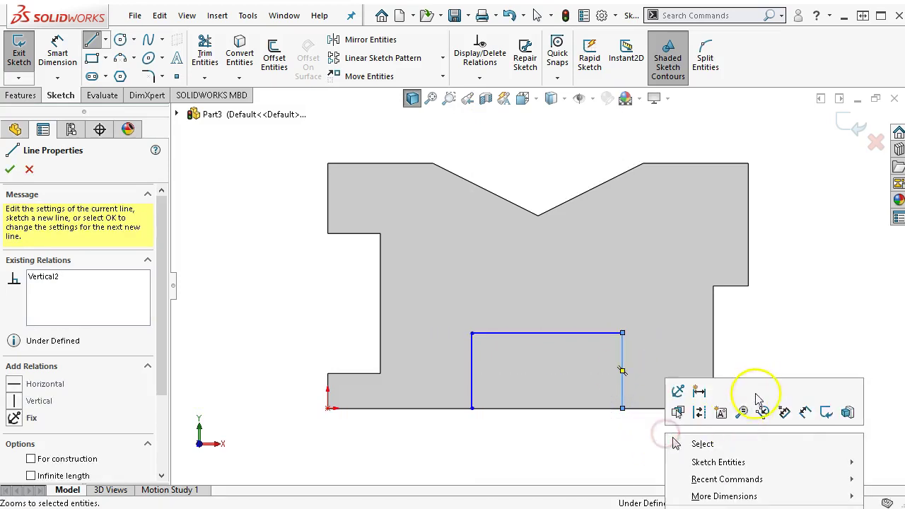
{"action": "left_click", "coordinate": [805, 411]}
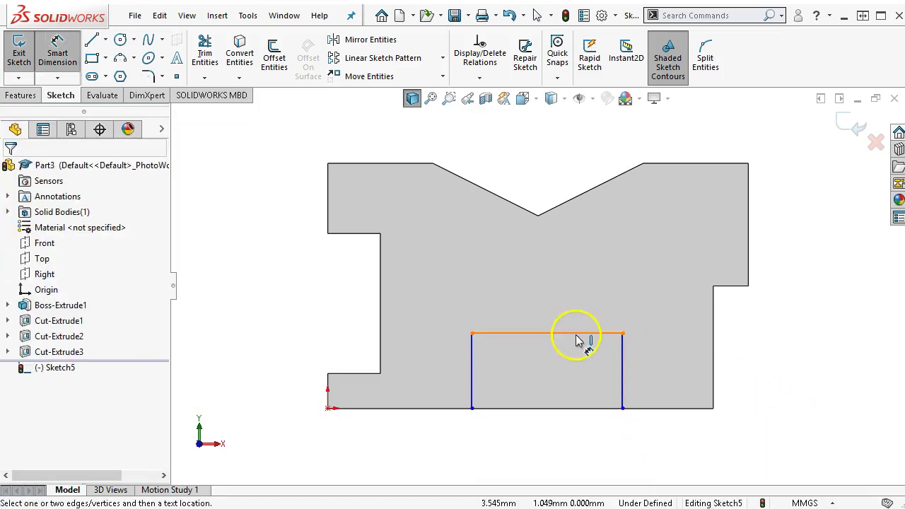
{"action": "left_click", "coordinate": [577, 337]}
{"action": "left_click", "coordinate": [559, 283]}
{"action": "type", "text": "2."}
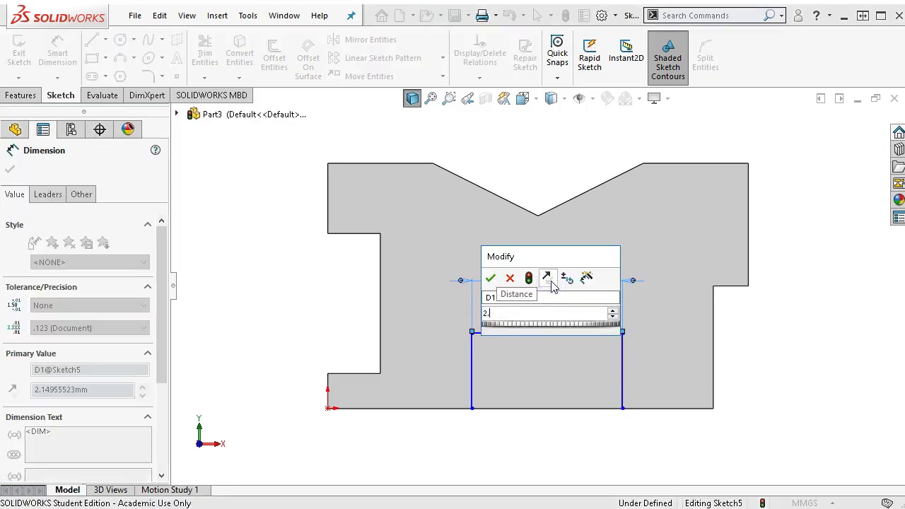
{"action": "type", "text": "25"}
{"action": "key", "text": "Return"}
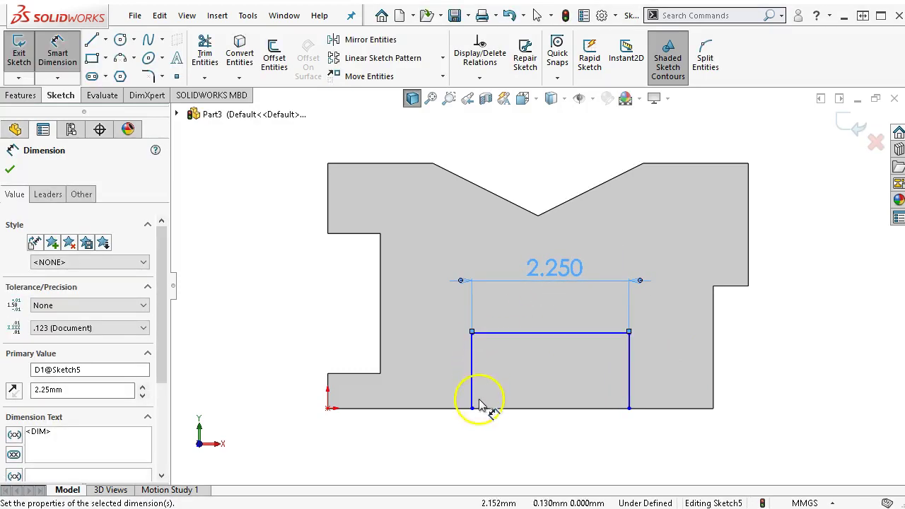
Dimension the distance from the plate's left edge to the notch's left line as 2 mm, placed below the plate.
{"action": "left_click", "coordinate": [471, 394]}
{"action": "left_click", "coordinate": [327, 386]}
{"action": "left_click", "coordinate": [375, 467]}
{"action": "type", "text": "2."}
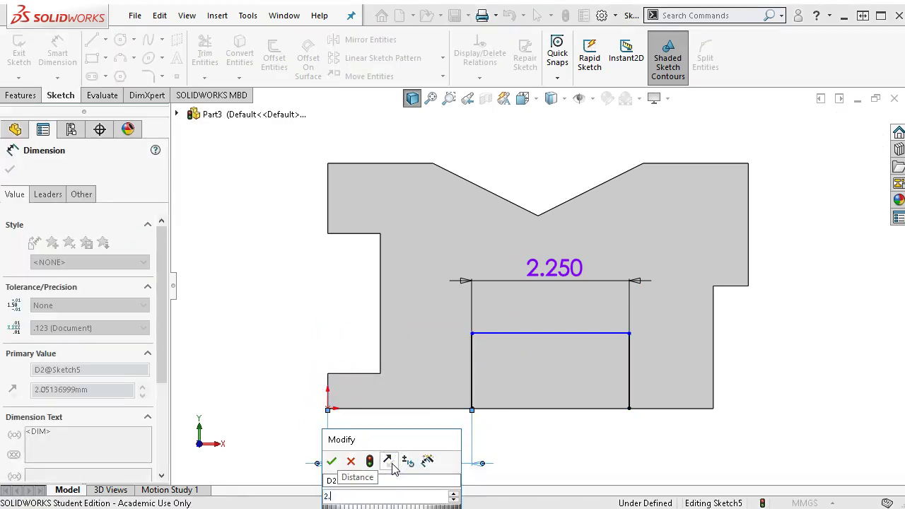
{"action": "key", "text": "Return"}
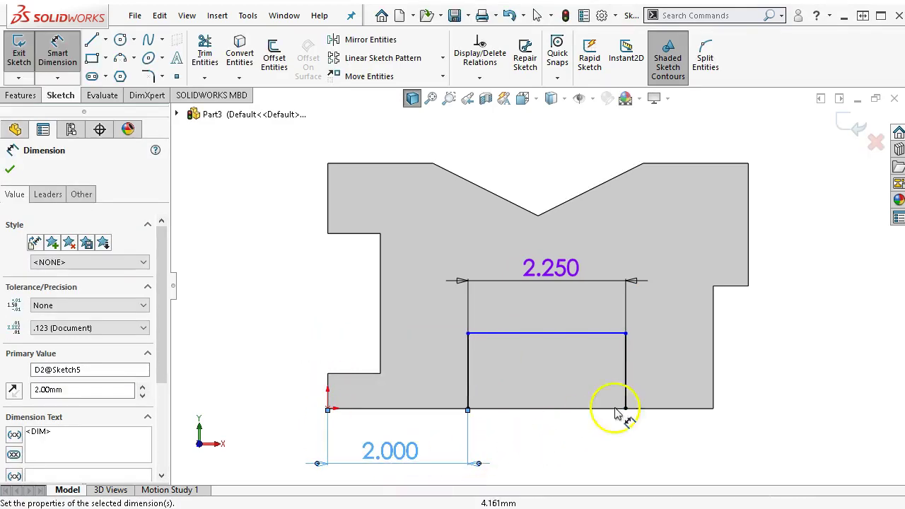
Dimension the notch's right vertical line as 1 mm, placed right of the plate, and end dimensioning.
{"action": "left_click", "coordinate": [626, 382]}
{"action": "left_click", "coordinate": [754, 366]}
{"action": "type", "text": "1"}
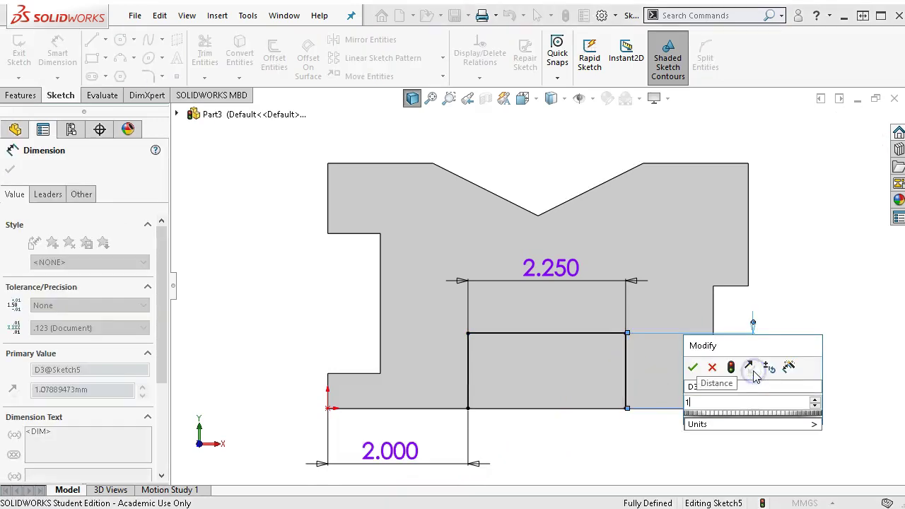
{"action": "key", "text": "Return"}
{"action": "right_click", "coordinate": [779, 315]}
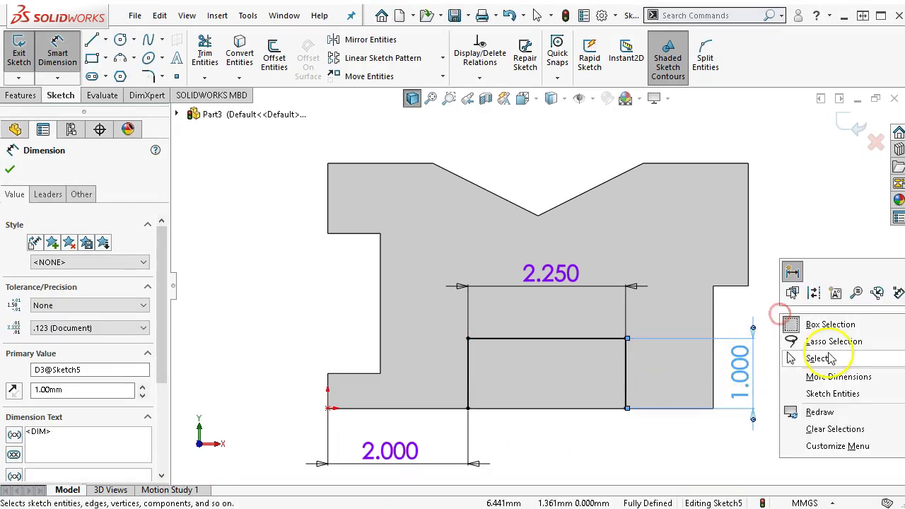
{"action": "left_click", "coordinate": [832, 359]}
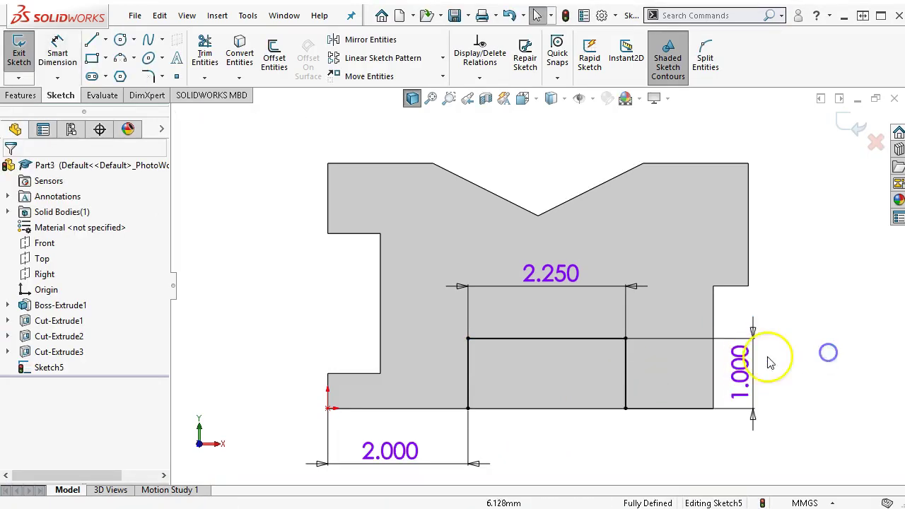
Select the notch's line chain and cut it through all of the plate with Extruded Cut, with the side to cut flipped.
{"action": "left_click", "coordinate": [626, 375]}
{"action": "right_click", "coordinate": [626, 374]}
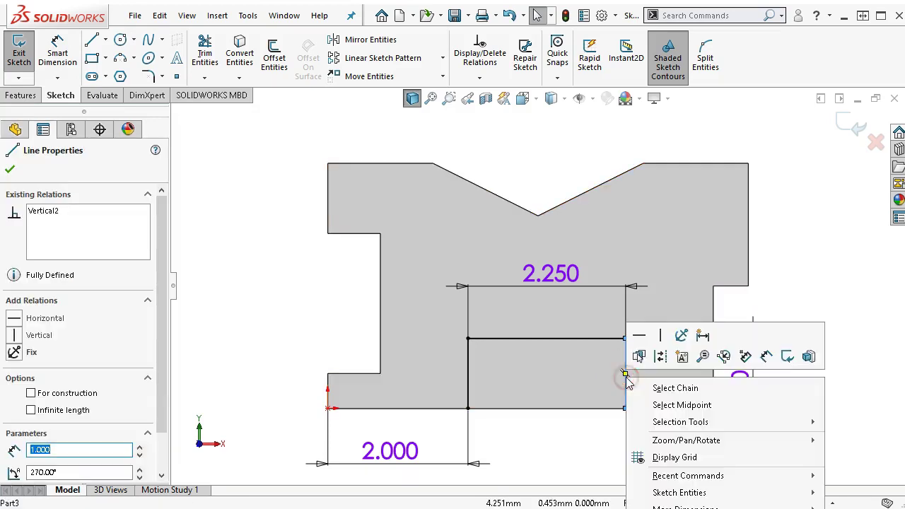
{"action": "left_click", "coordinate": [683, 389]}
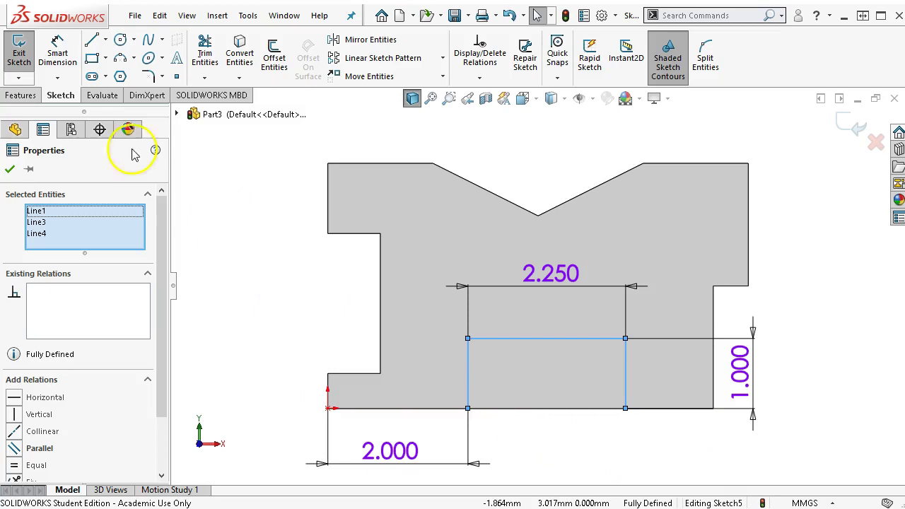
{"action": "left_click", "coordinate": [35, 98]}
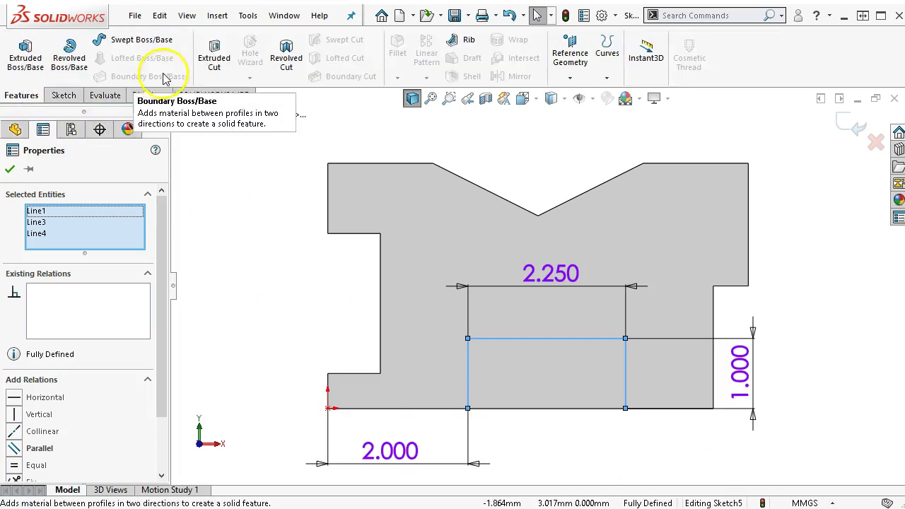
{"action": "left_click", "coordinate": [213, 62]}
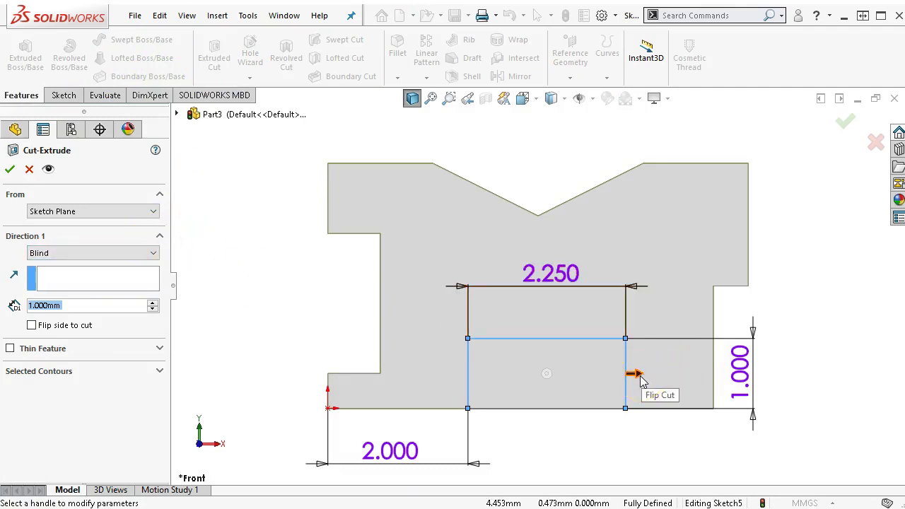
{"action": "left_click", "coordinate": [593, 379]}
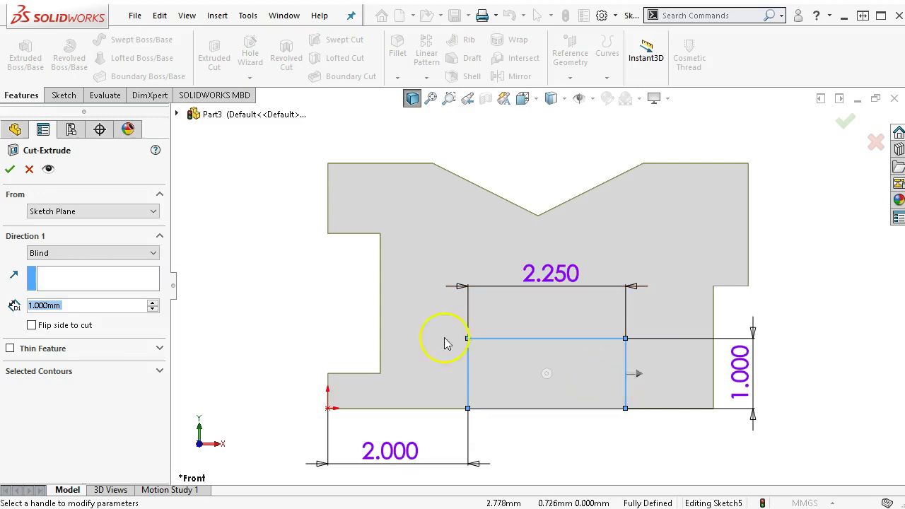
{"action": "left_click", "coordinate": [32, 325]}
{"action": "left_click", "coordinate": [61, 253]}
{"action": "left_click", "coordinate": [68, 273]}
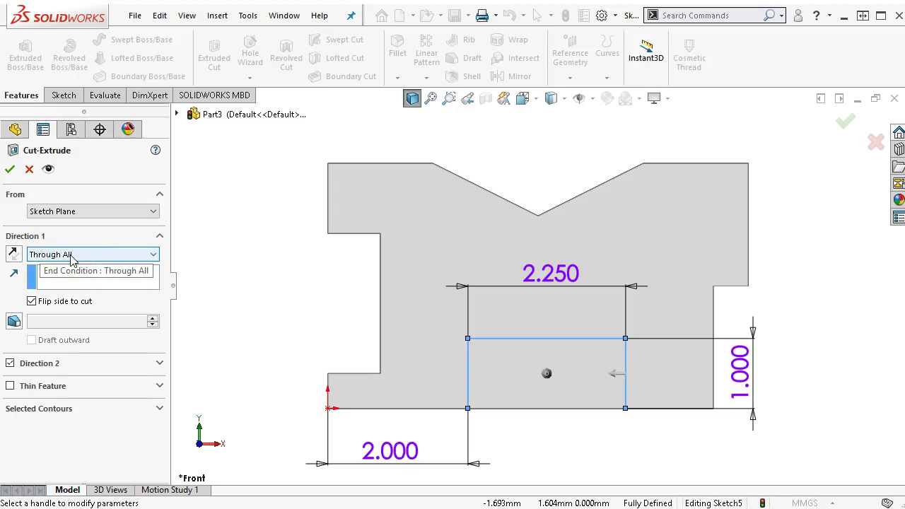
{"action": "left_click", "coordinate": [71, 259]}
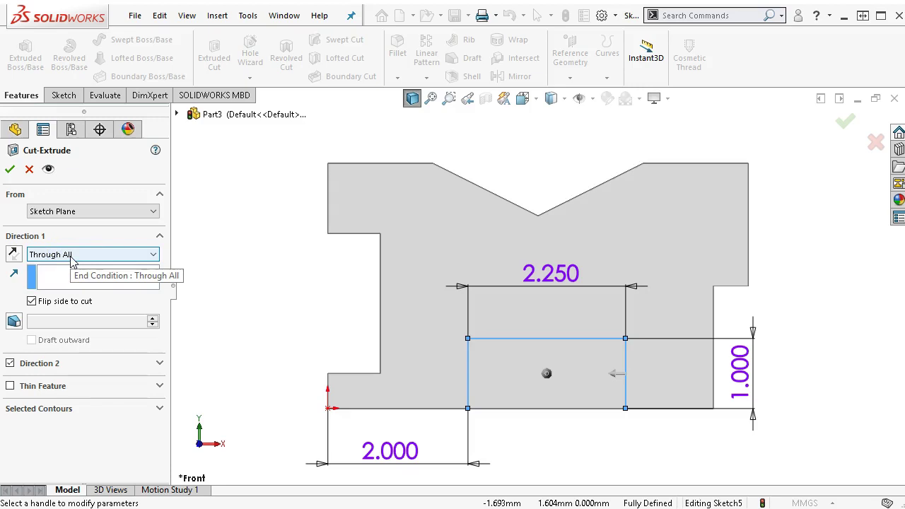
{"action": "left_click", "coordinate": [72, 258]}
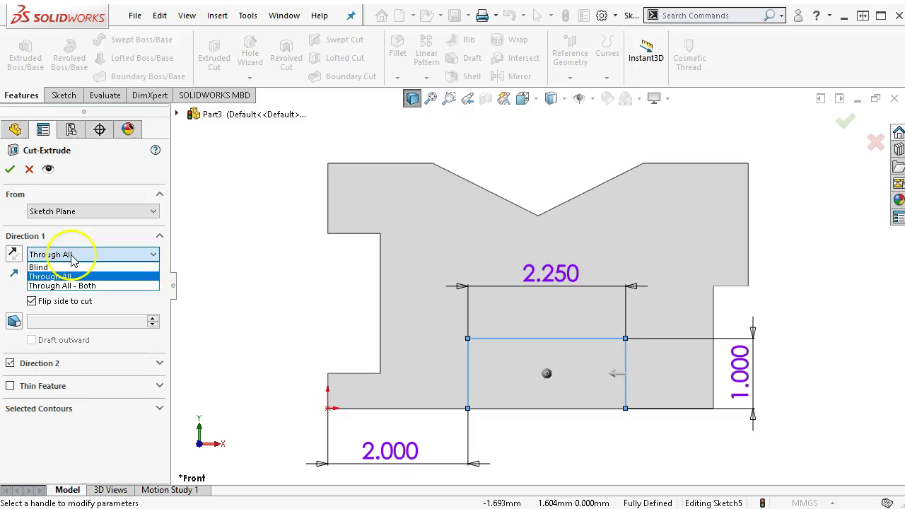
{"action": "left_click", "coordinate": [72, 256]}
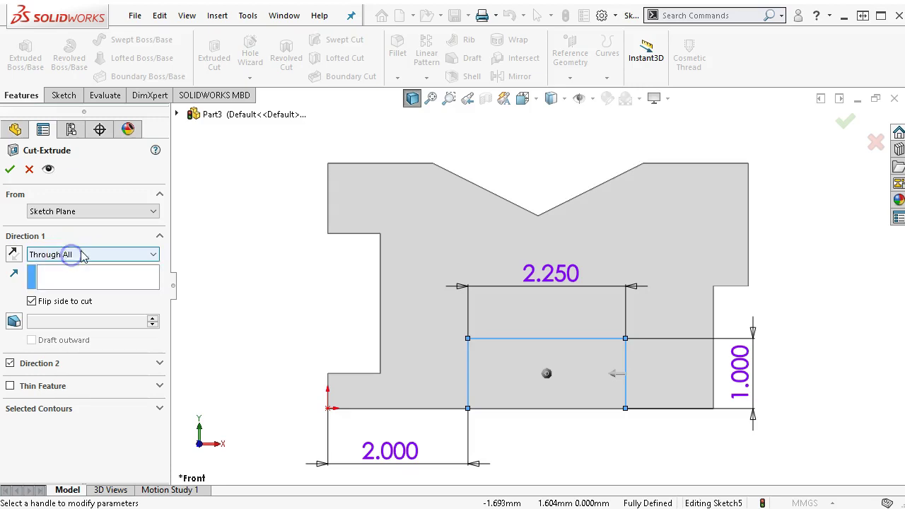
{"action": "left_click", "coordinate": [10, 170]}
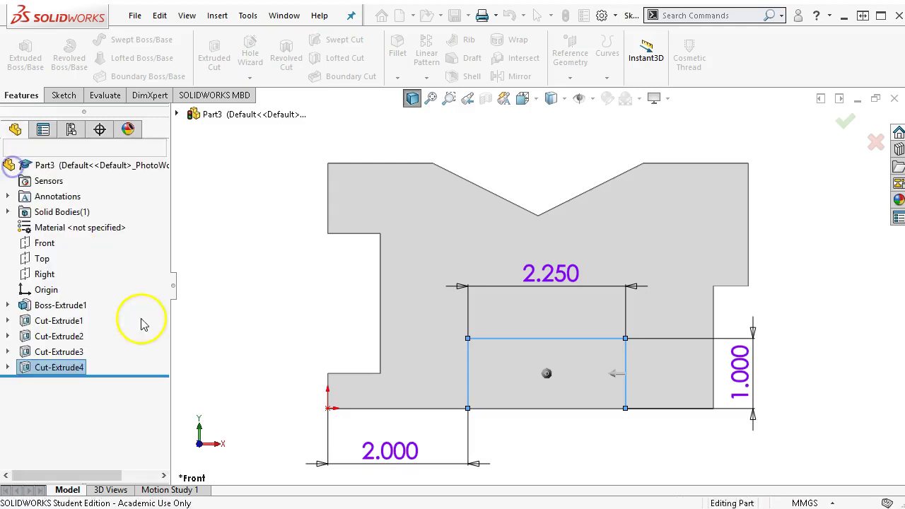